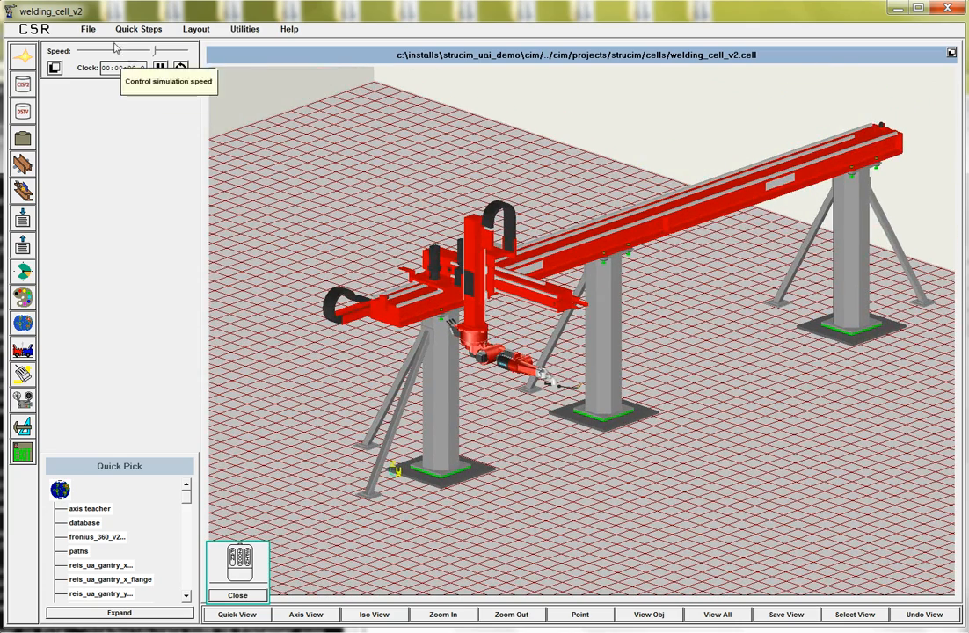
Import the STEP file CAT 393-0537 INNER from the CAT - 2000 directory into the world.
{"action": "left_click", "coordinate": [87, 30]}
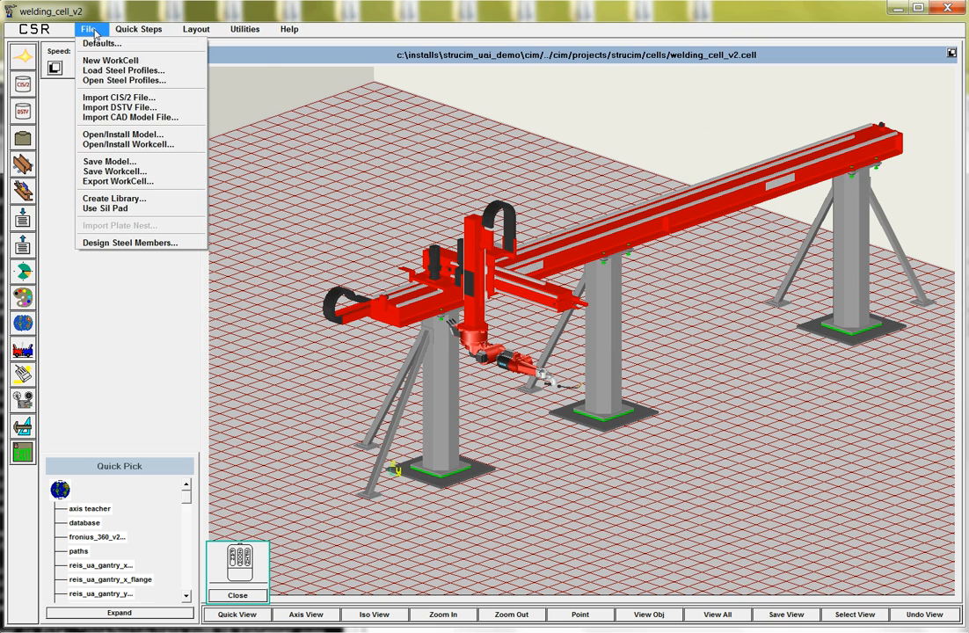
{"action": "left_click", "coordinate": [107, 118]}
{"action": "left_click", "coordinate": [101, 115]}
{"action": "left_click", "coordinate": [88, 128]}
{"action": "double_click", "coordinate": [83, 242]}
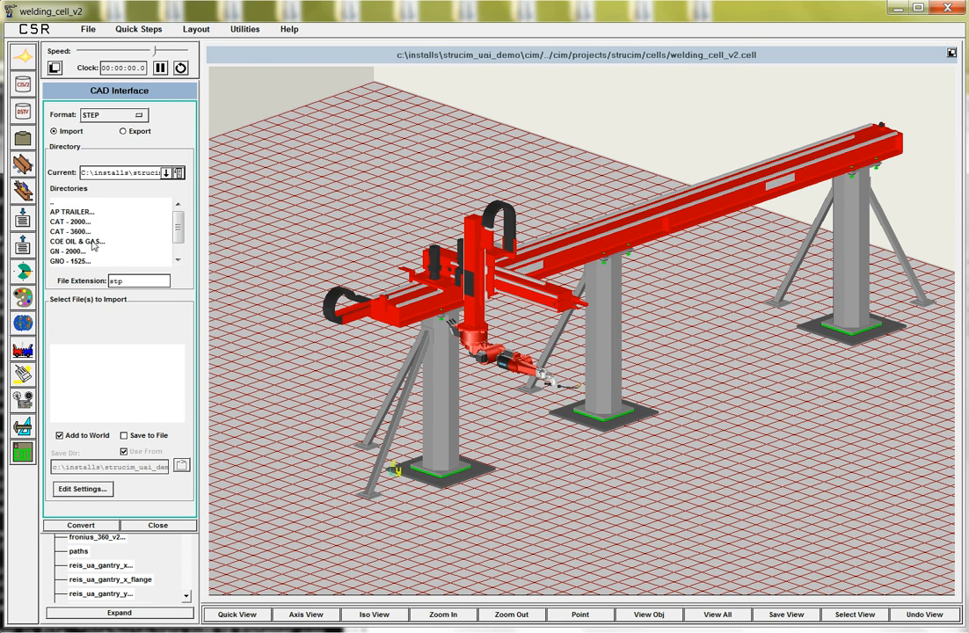
{"action": "double_click", "coordinate": [70, 222]}
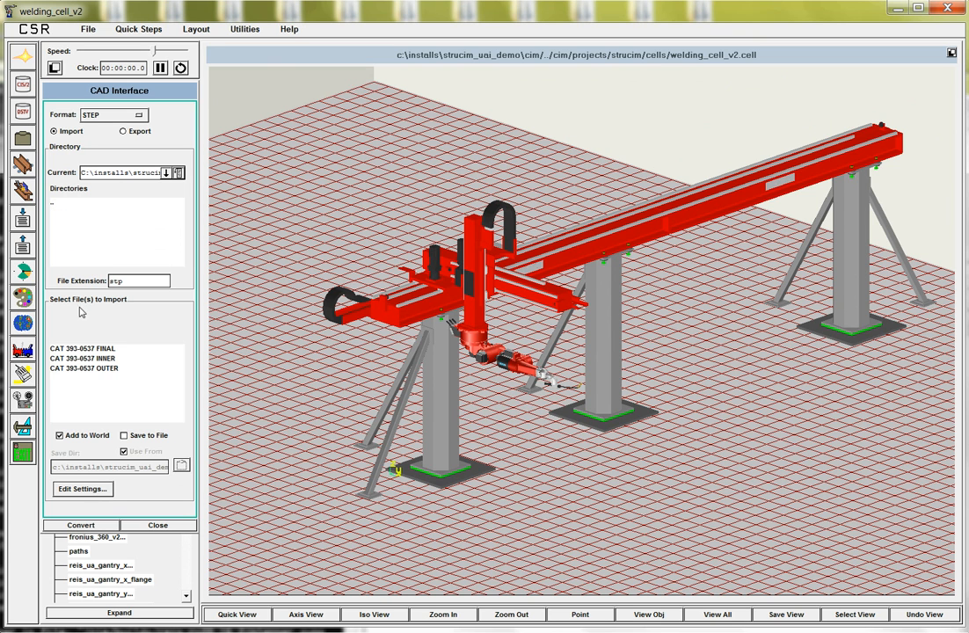
{"action": "left_click", "coordinate": [102, 359]}
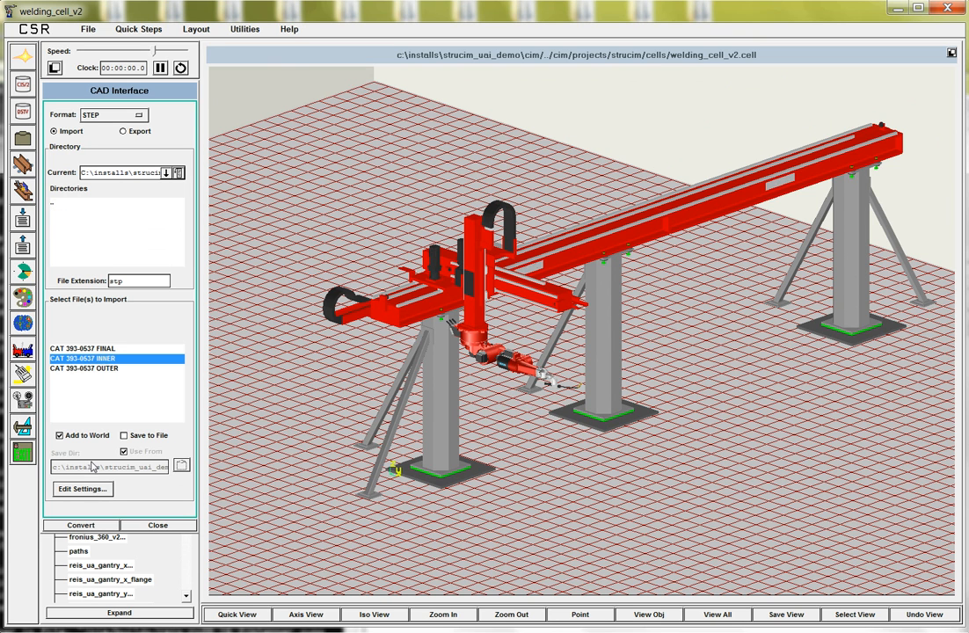
{"action": "left_click", "coordinate": [81, 525]}
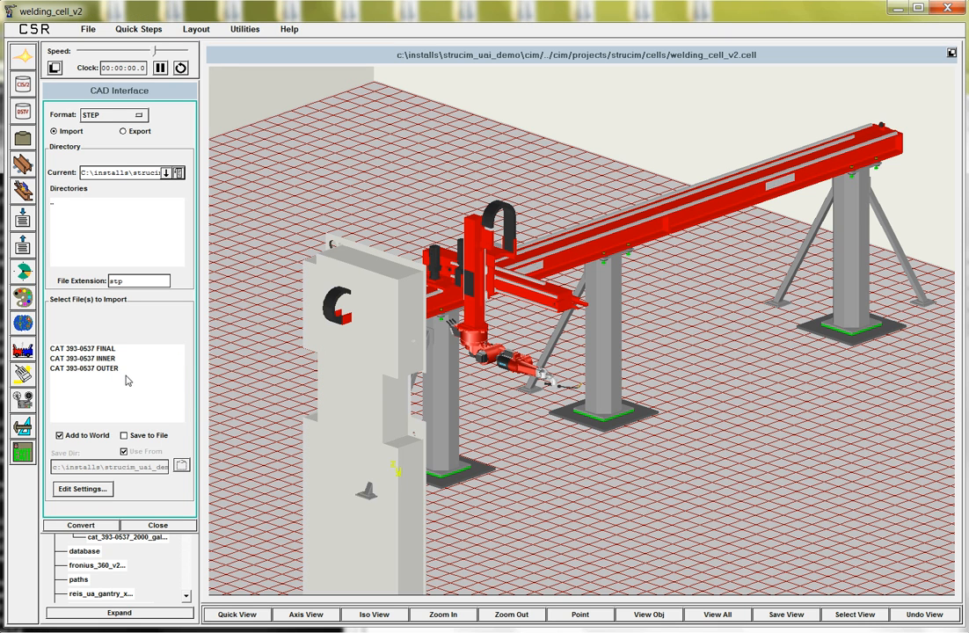
{"action": "left_click", "coordinate": [168, 529]}
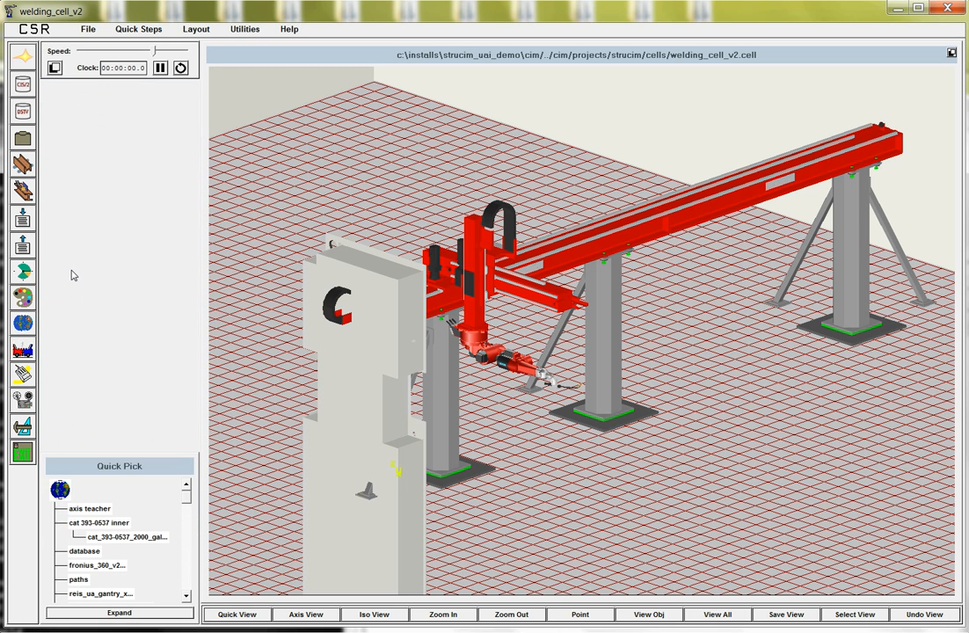
Rotate the whole CAT 393-0537 INNER assembly -90 degrees in X about itself.
{"action": "left_click", "coordinate": [39, 329]}
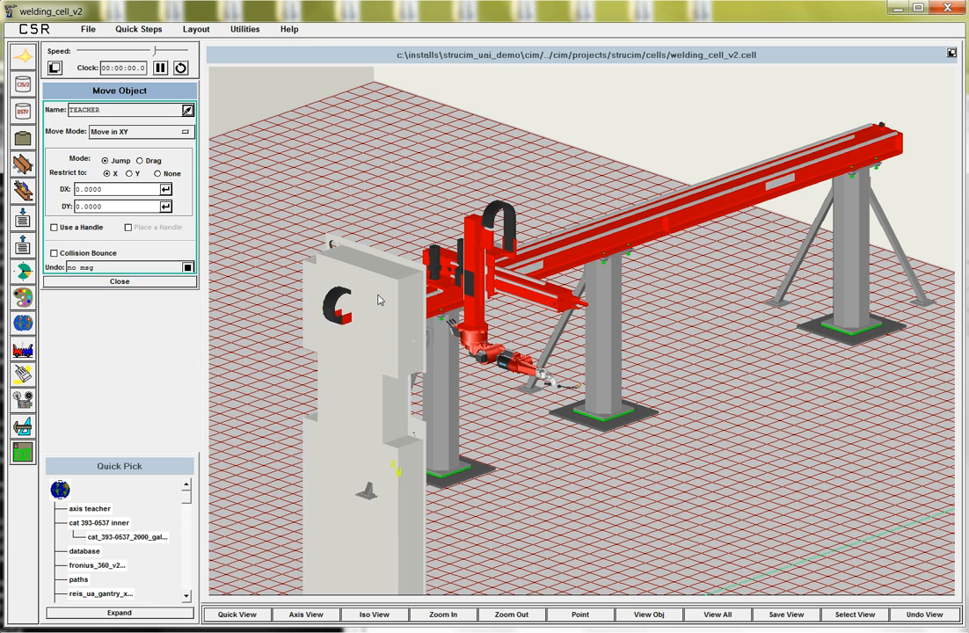
{"action": "left_click", "coordinate": [377, 294]}
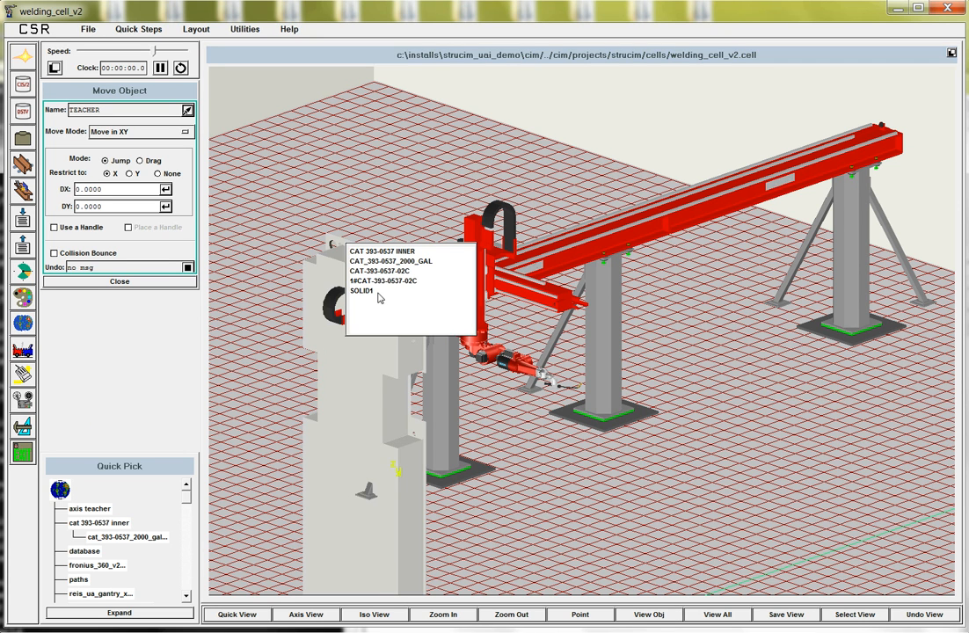
{"action": "left_click", "coordinate": [387, 252]}
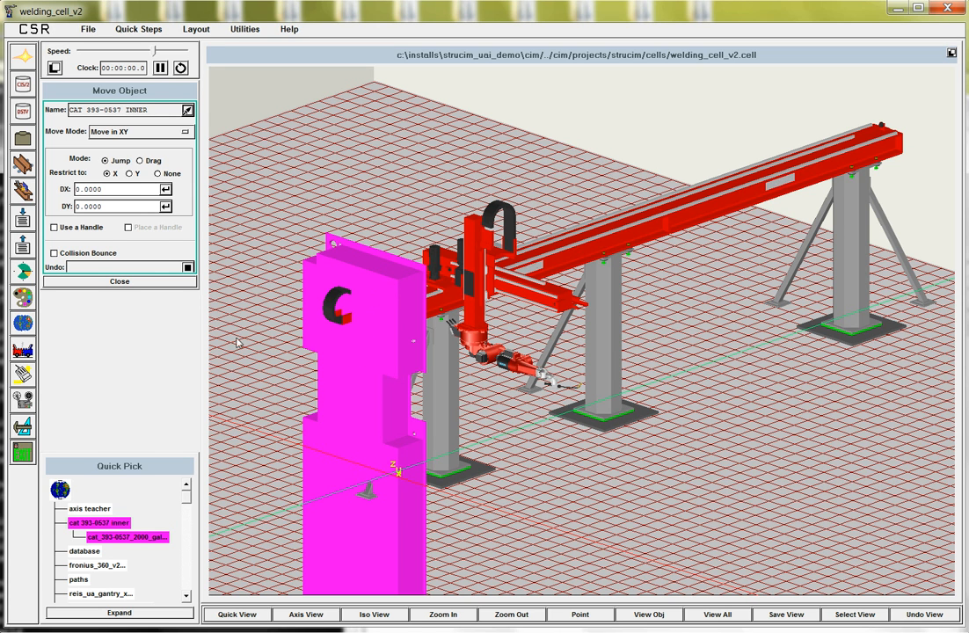
{"action": "left_click", "coordinate": [125, 130]}
{"action": "left_click", "coordinate": [145, 180]}
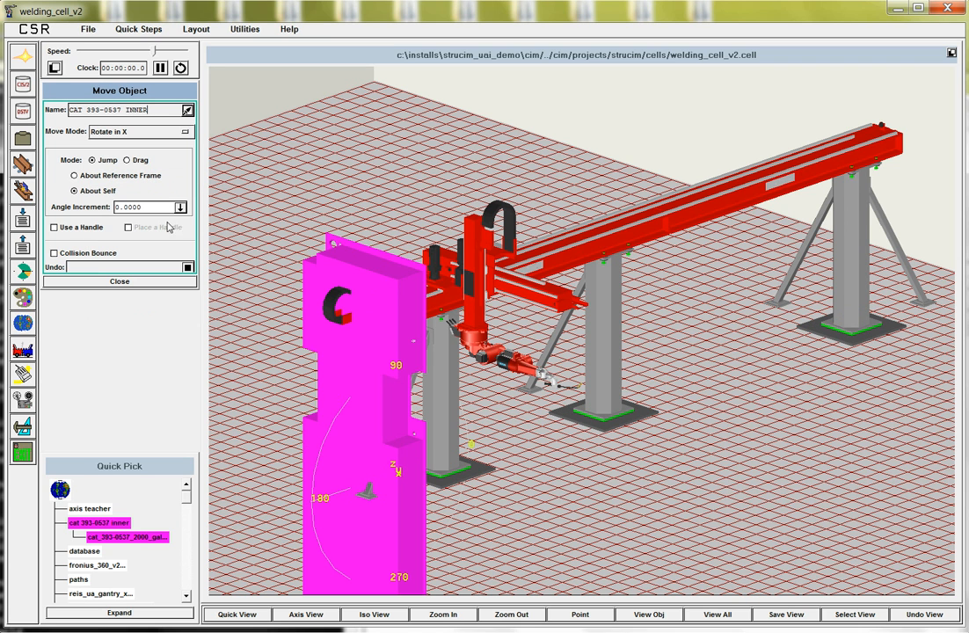
{"action": "left_click", "coordinate": [162, 206]}
{"action": "scroll", "coordinate": [158, 264], "scroll_direction": "down", "scroll_amount": 3}
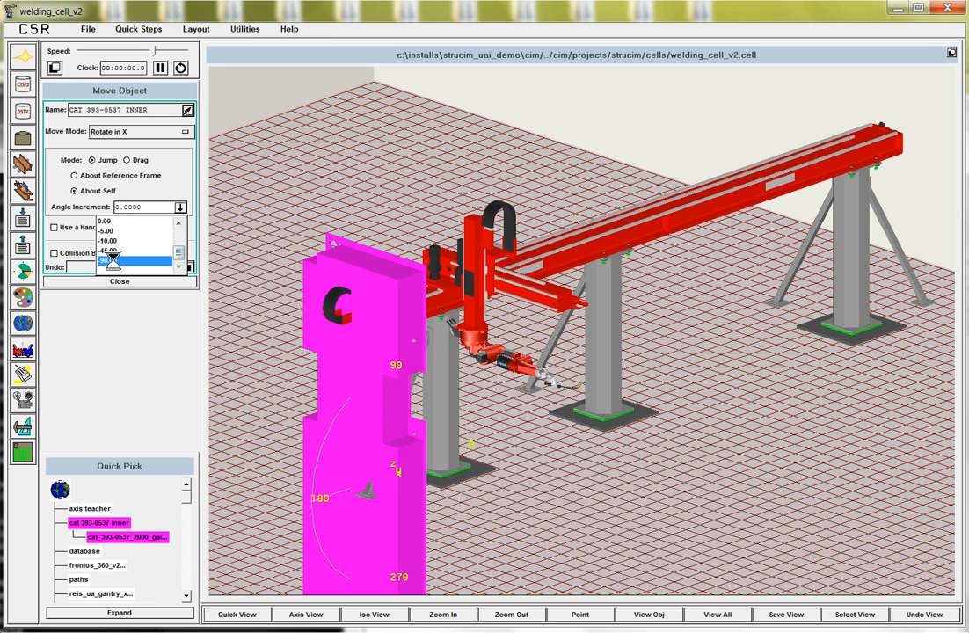
{"action": "left_click", "coordinate": [123, 260]}
Move the CAT 393-0537 INNER assembly freely in XY onto the open floor beside the gantry, in front of the robot.
{"action": "left_click", "coordinate": [137, 132]}
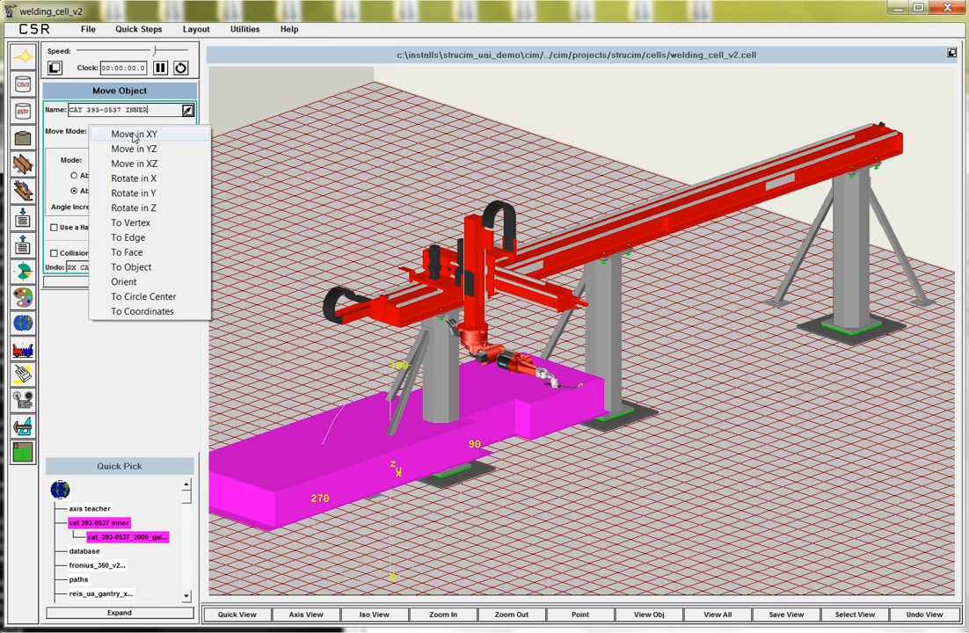
{"action": "left_click", "coordinate": [141, 136]}
{"action": "left_click", "coordinate": [159, 174]}
{"action": "left_click_drag", "start_coordinate": [343, 356], "coordinate": [696, 439]}
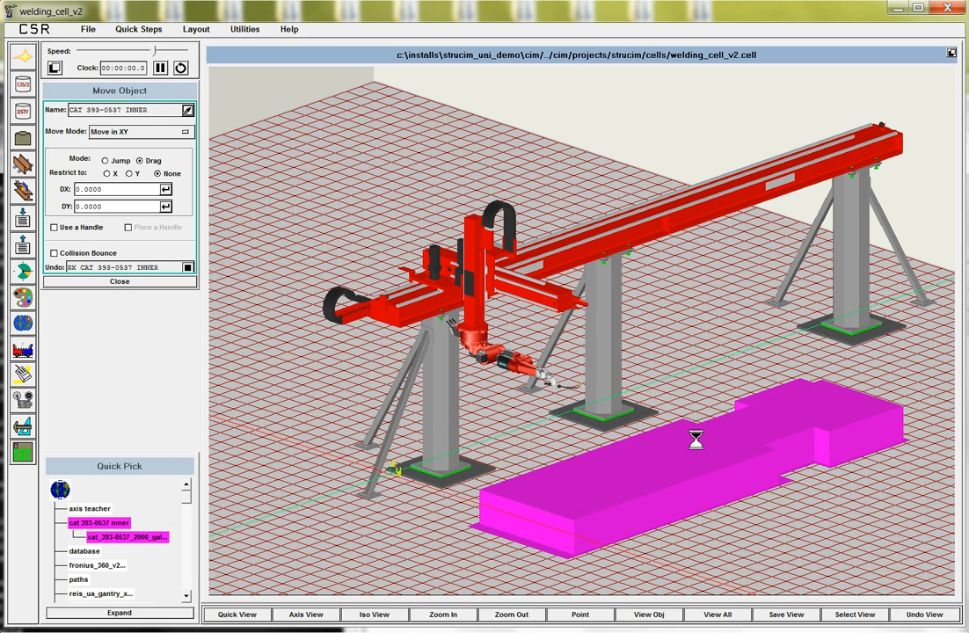
{"action": "left_click", "coordinate": [239, 614]}
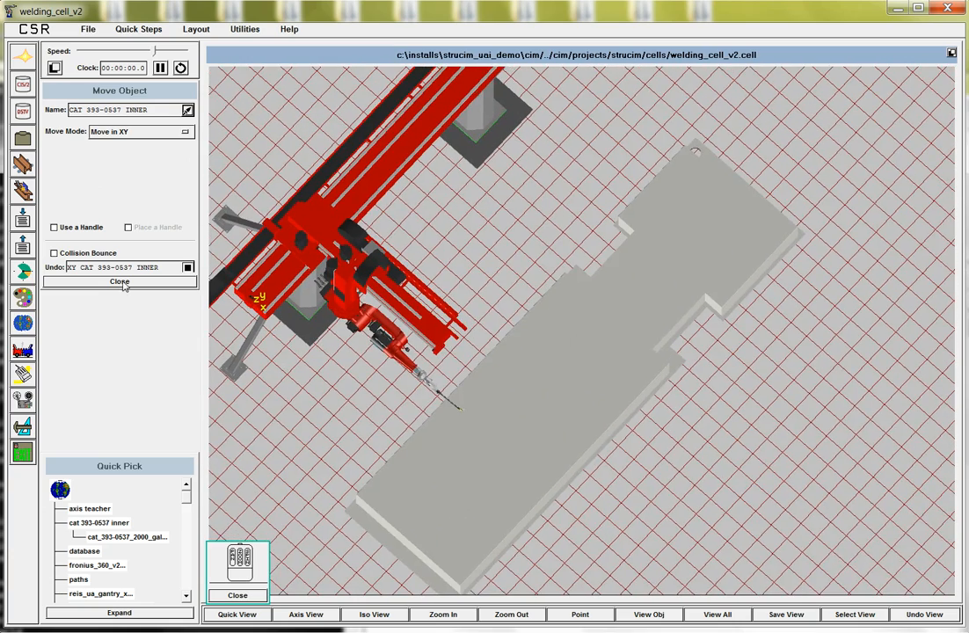
{"action": "left_click", "coordinate": [123, 282]}
Set CAT 393-0537 INNER as the Solid Weld solid to convert and start teaching a new family named 2000_series.
{"action": "left_click", "coordinate": [246, 31]}
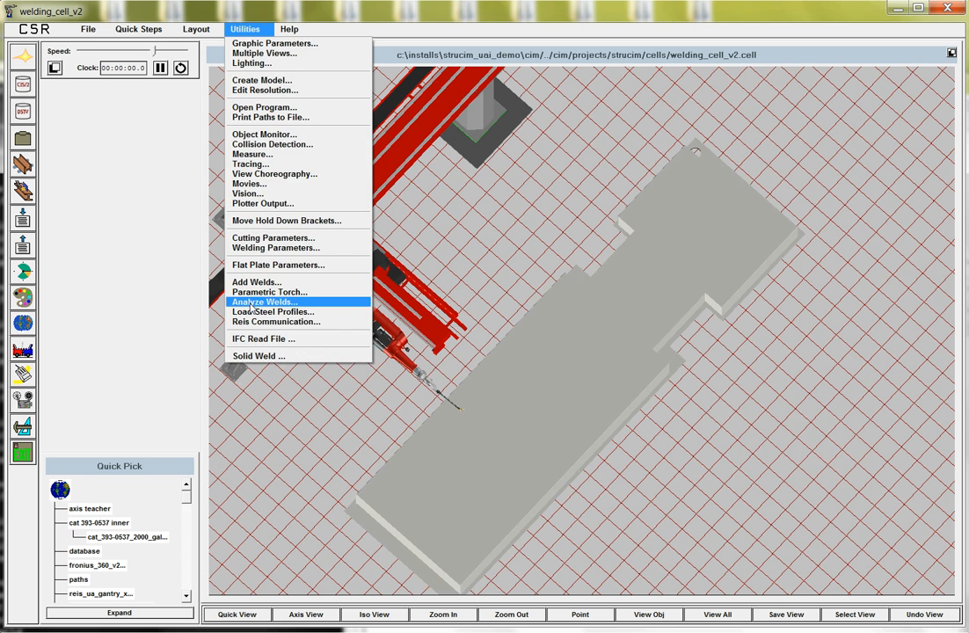
{"action": "left_click", "coordinate": [242, 354]}
{"action": "left_click", "coordinate": [179, 129]}
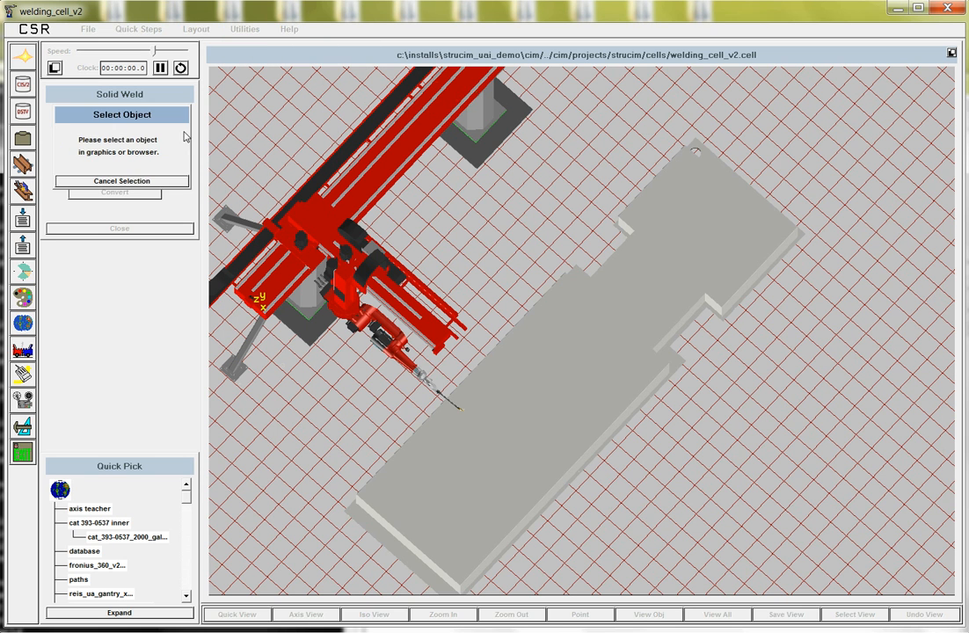
{"action": "left_click", "coordinate": [568, 302]}
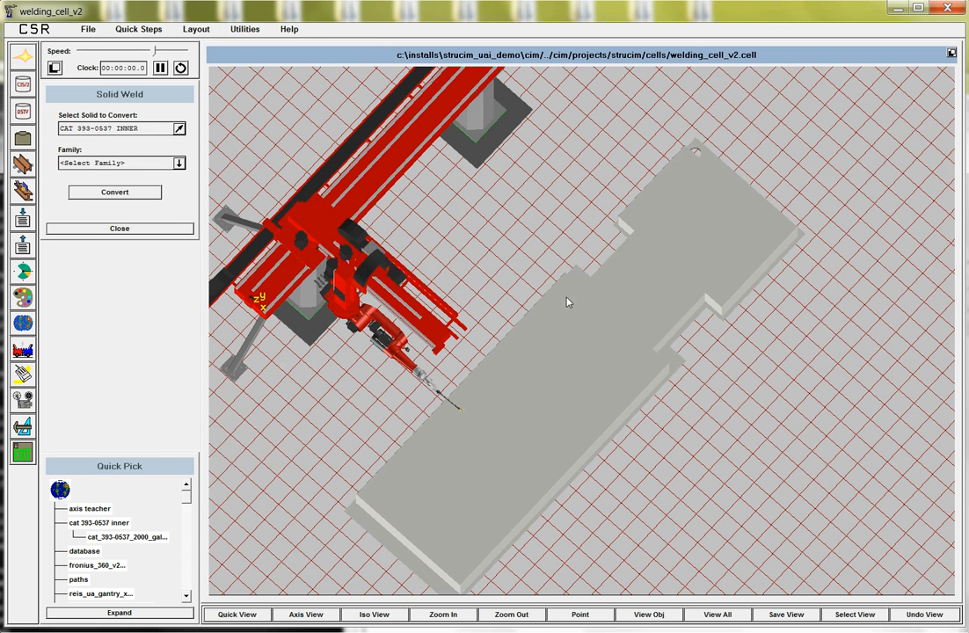
{"action": "left_click", "coordinate": [180, 164]}
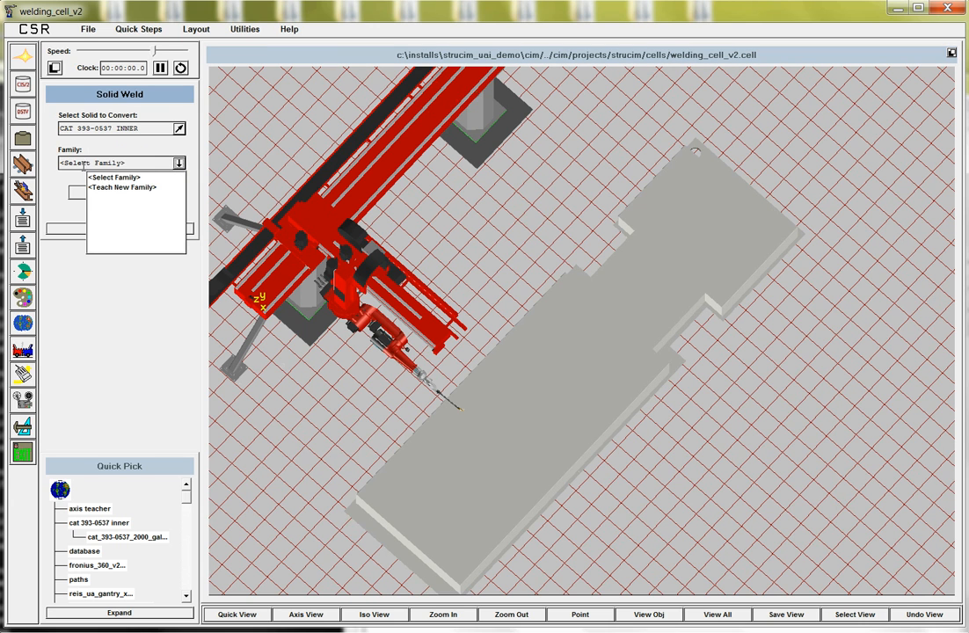
{"action": "left_click", "coordinate": [106, 189]}
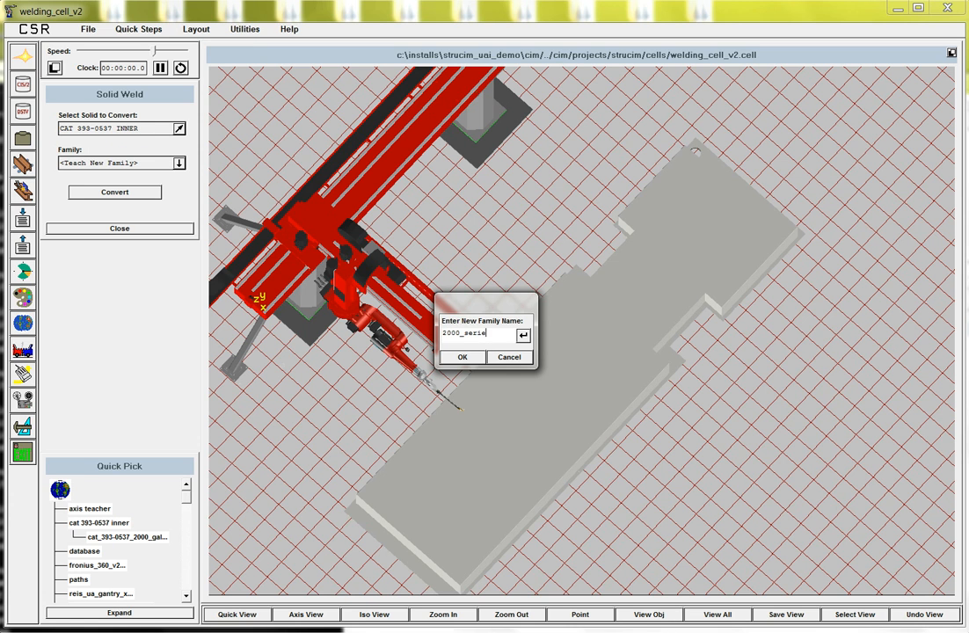
{"action": "key", "text": "Return"}
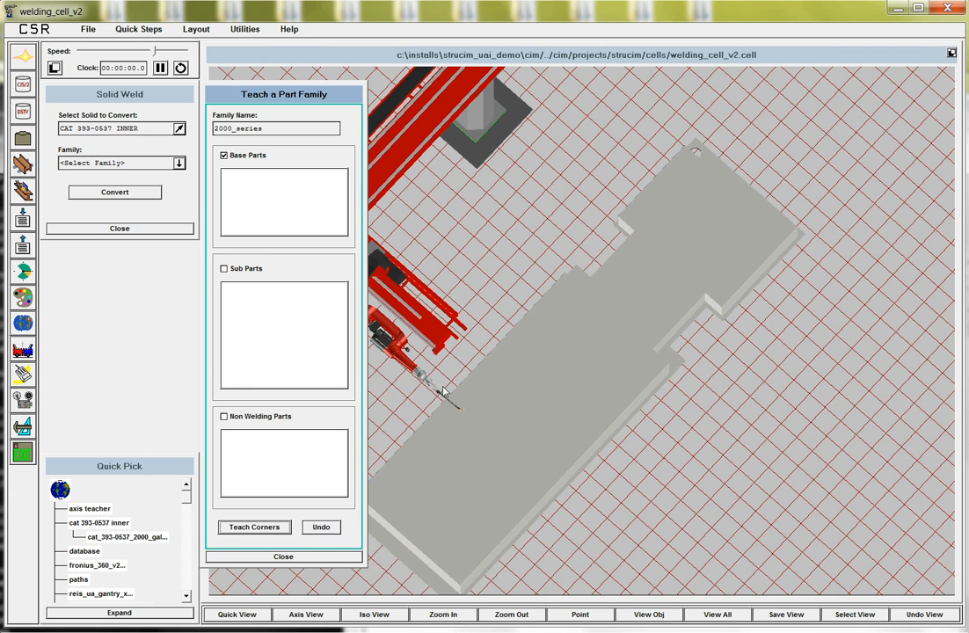
Assign the six cover plates on top of the tank base to the family's non-welding parts, exposing the ribs.
{"action": "left_click", "coordinate": [239, 615]}
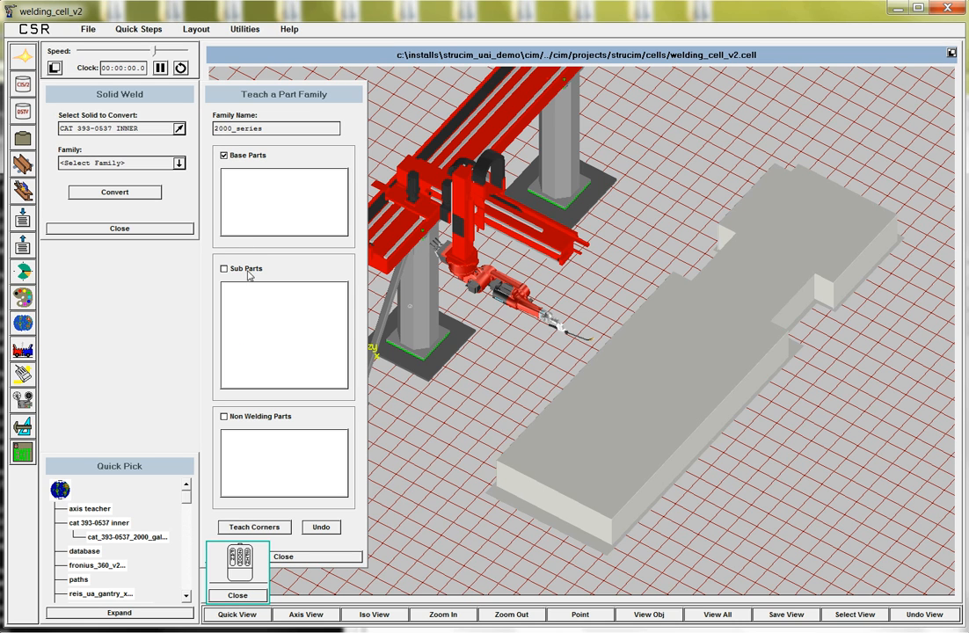
{"action": "left_click", "coordinate": [230, 415]}
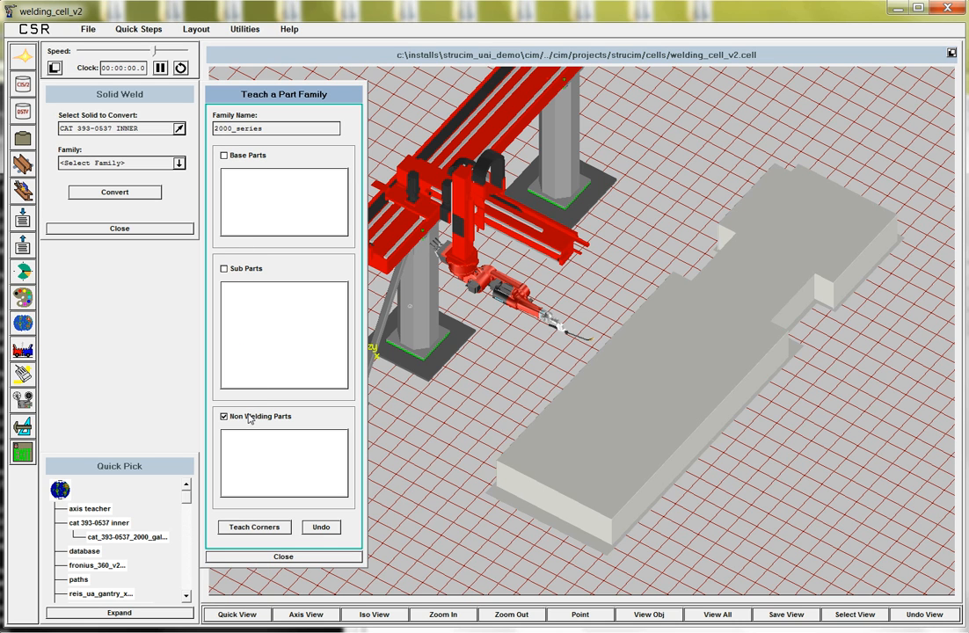
{"action": "left_click", "coordinate": [527, 454]}
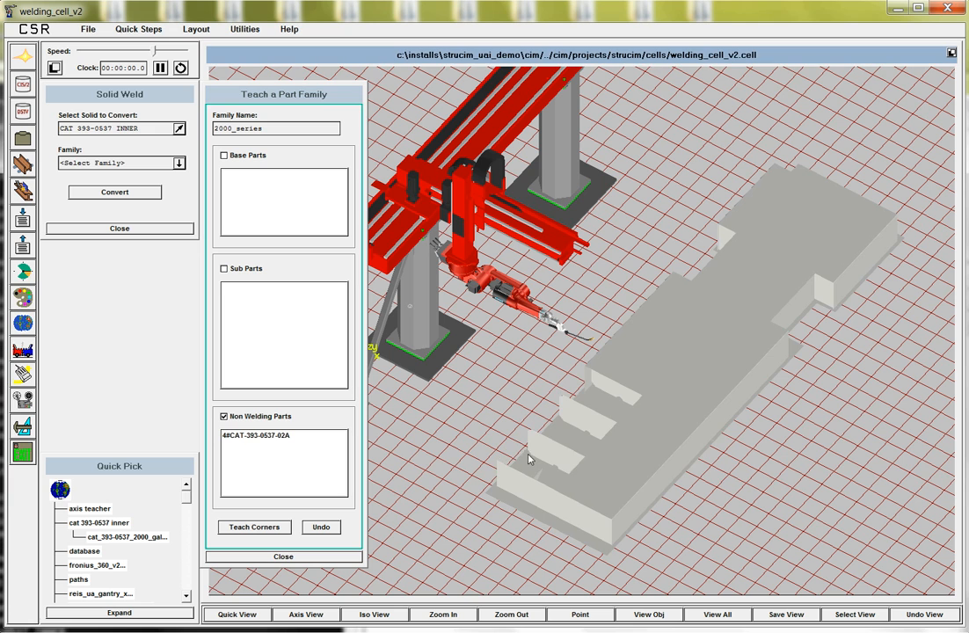
{"action": "left_click", "coordinate": [611, 460]}
{"action": "left_click", "coordinate": [641, 380]}
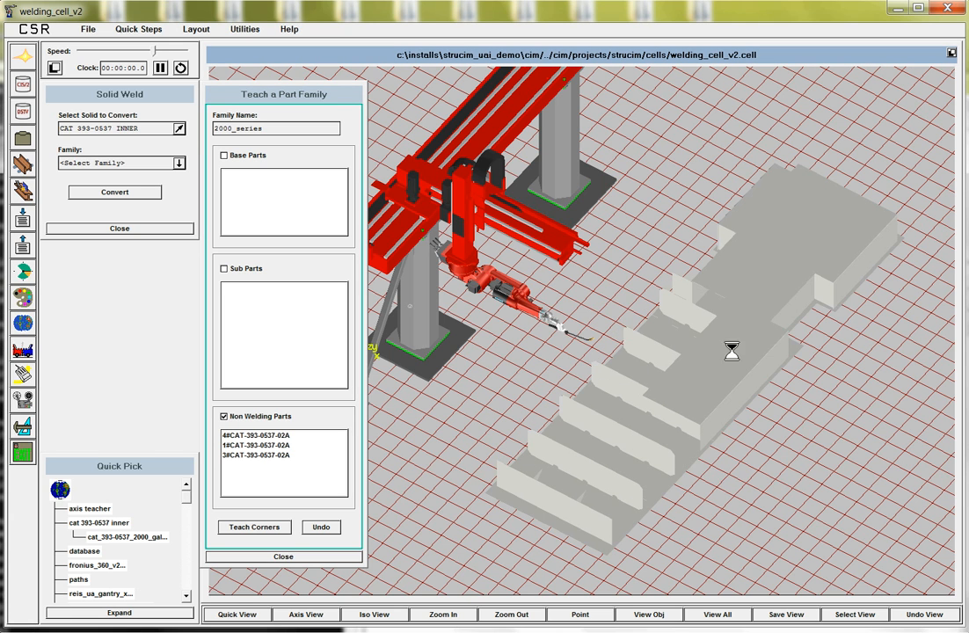
{"action": "left_click", "coordinate": [635, 287]}
{"action": "left_click", "coordinate": [632, 236]}
{"action": "left_click", "coordinate": [693, 225]}
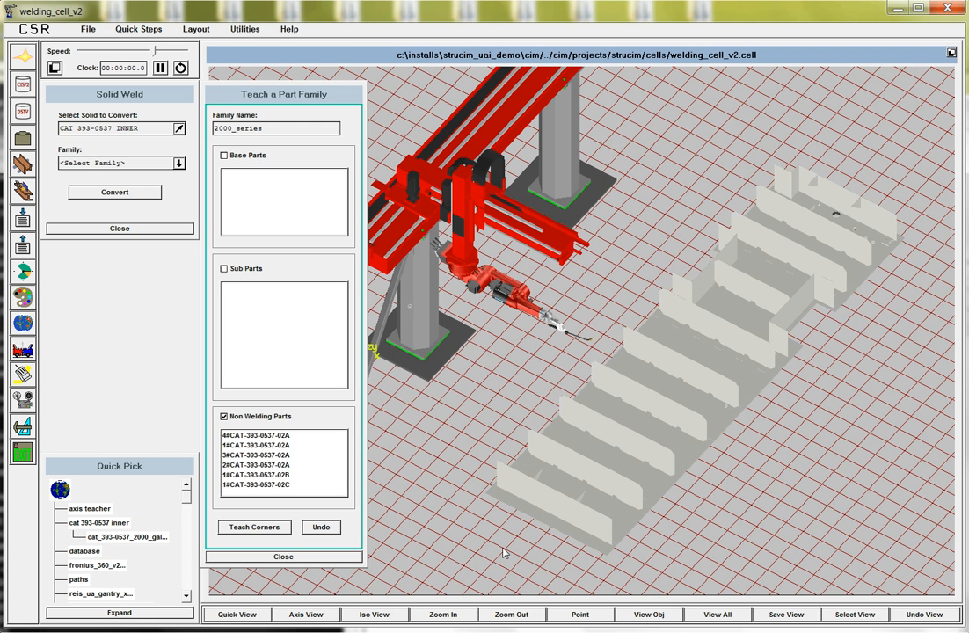
Add the triangular gusset on the end plate and the short middle rib between the notches to the non-welding parts.
{"action": "left_click", "coordinate": [265, 613]}
{"action": "middle_click_drag", "start_coordinate": [501, 484], "coordinate": [648, 362]}
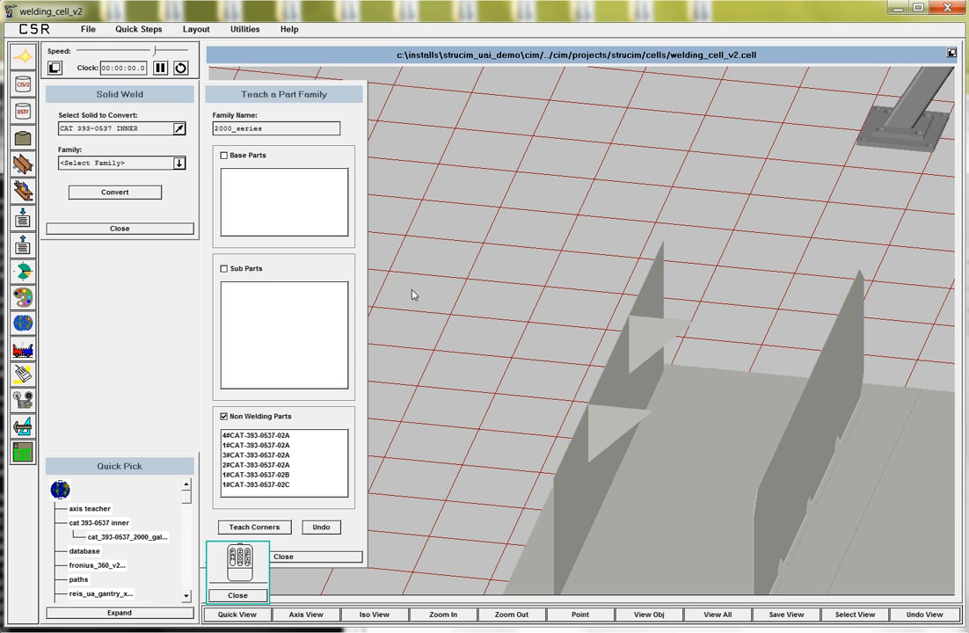
{"action": "left_click", "coordinate": [313, 232]}
{"action": "left_click", "coordinate": [651, 342]}
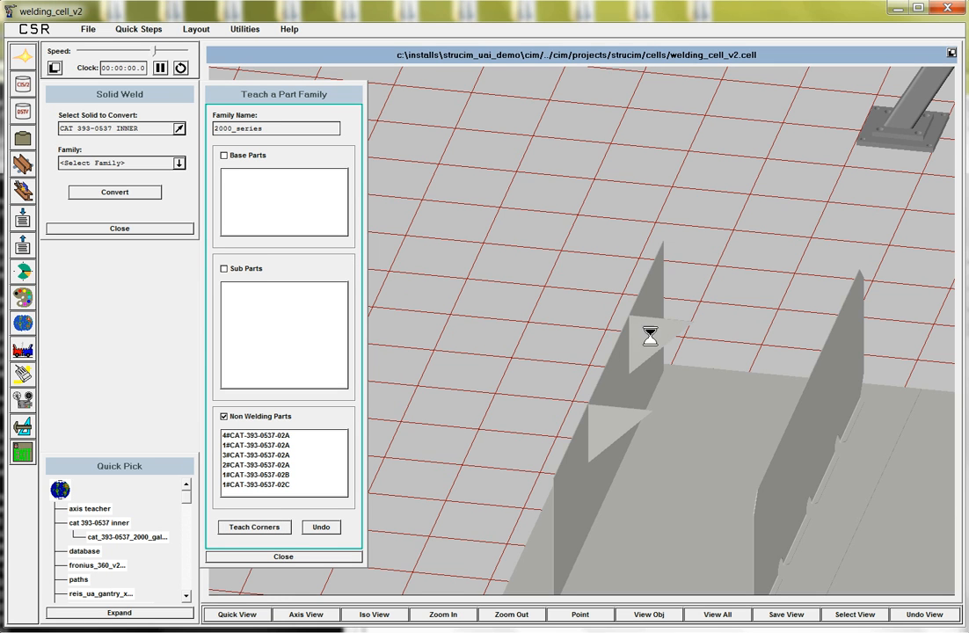
{"action": "left_click", "coordinate": [239, 614]}
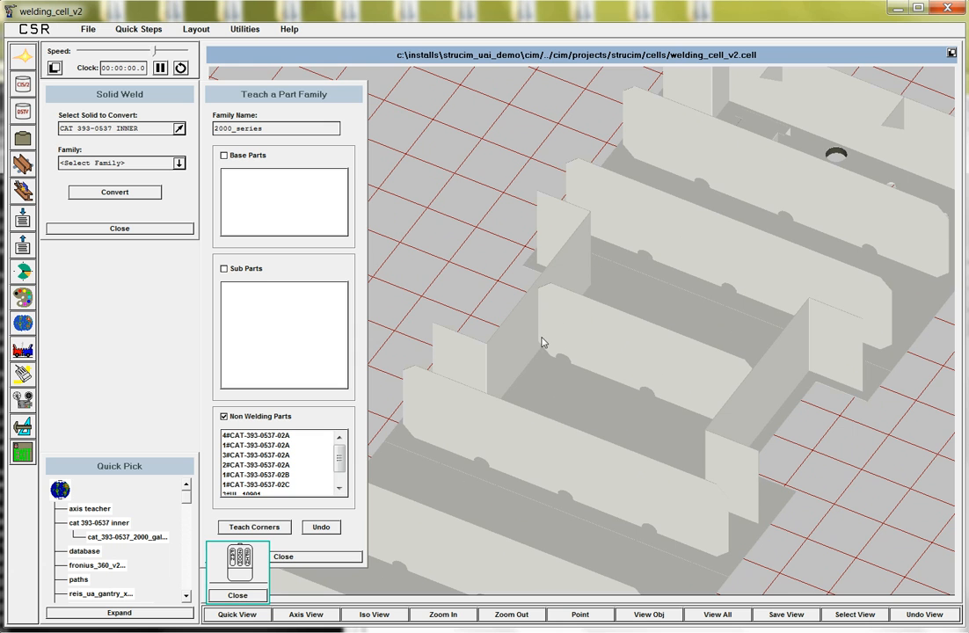
{"action": "left_click", "coordinate": [362, 396]}
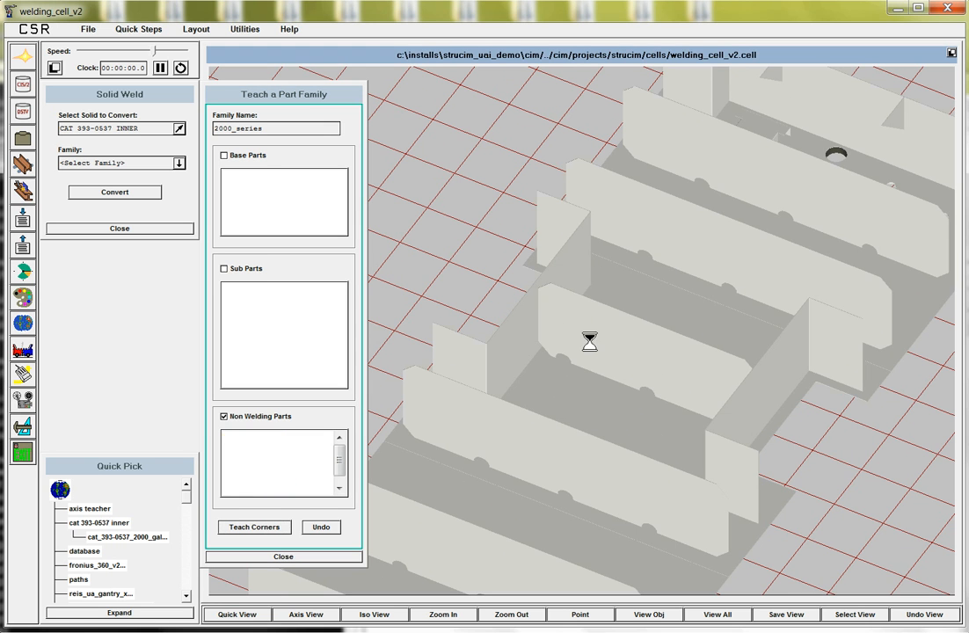
Add the triangular gussets at the opposite end and the small raised cover over the floor hole to the non-welding parts.
{"action": "left_click", "coordinate": [241, 615]}
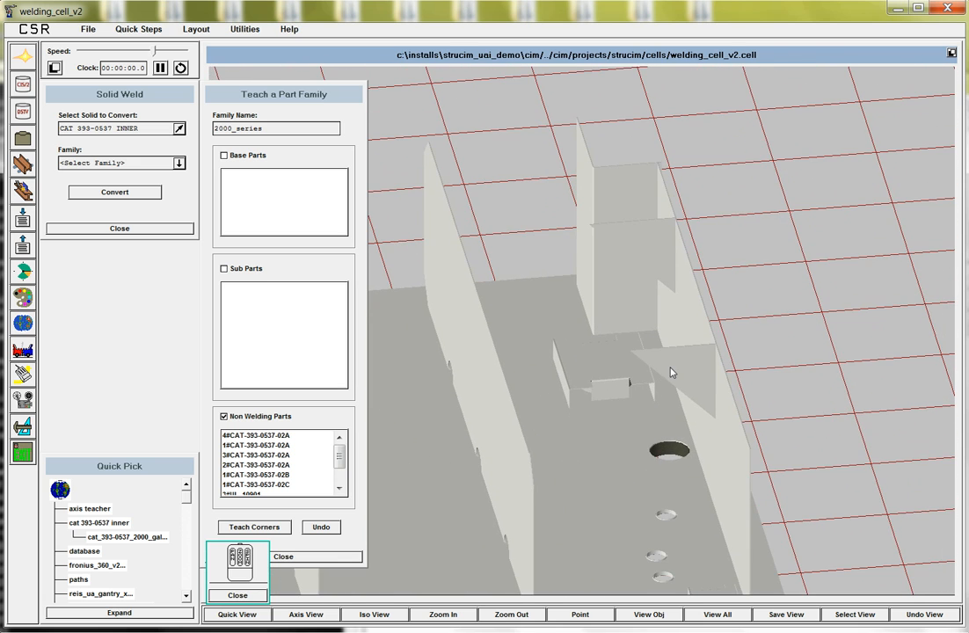
{"action": "left_click", "coordinate": [372, 242]}
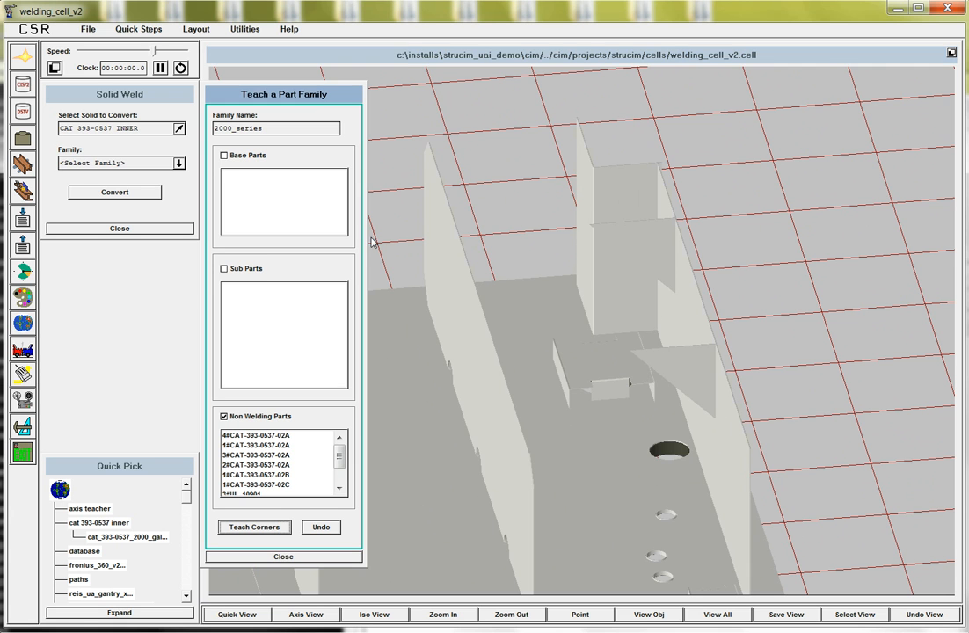
{"action": "left_click", "coordinate": [642, 253]}
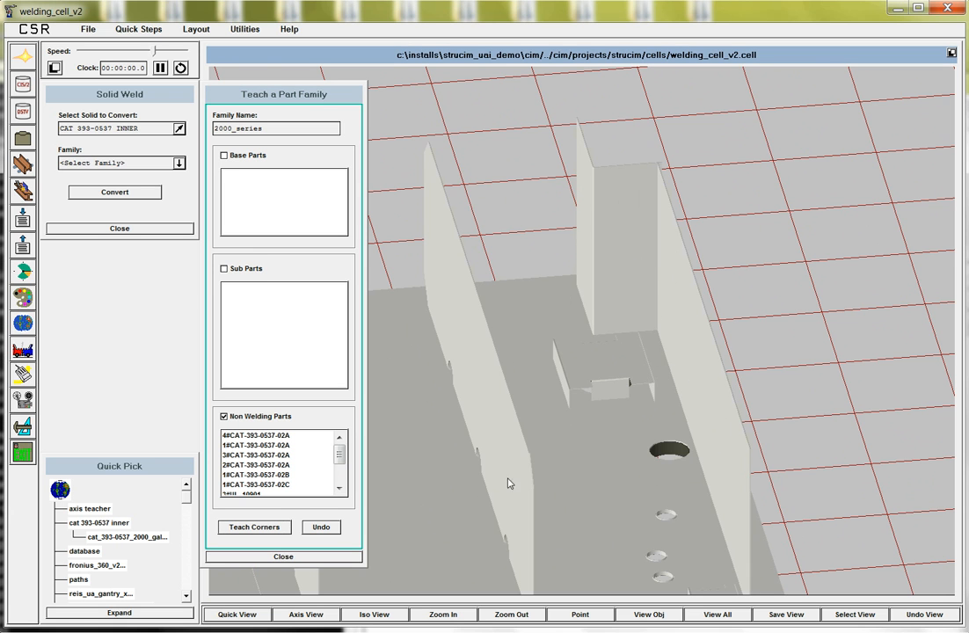
{"action": "left_click", "coordinate": [237, 615]}
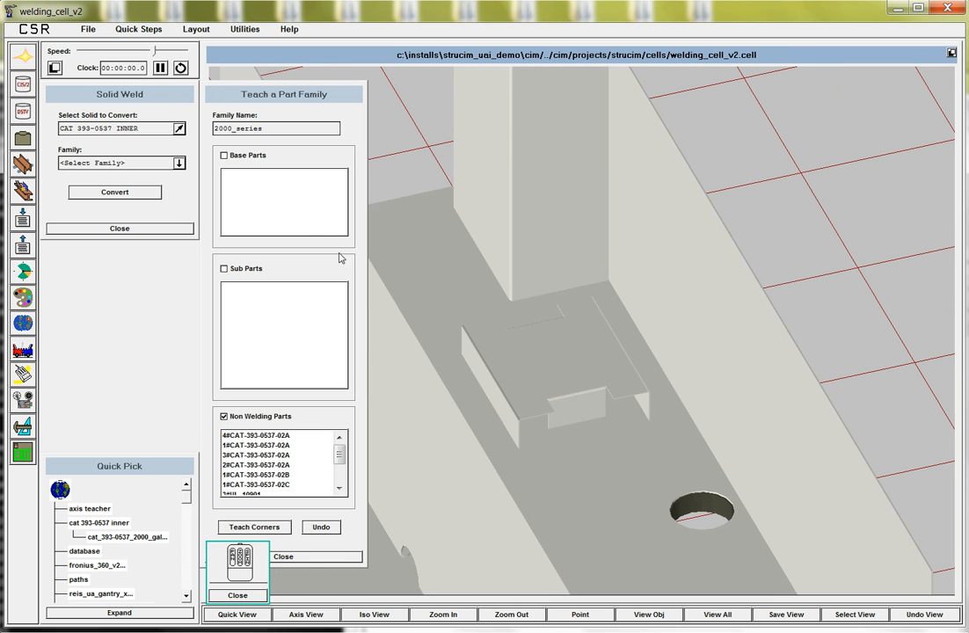
{"action": "left_click", "coordinate": [573, 365]}
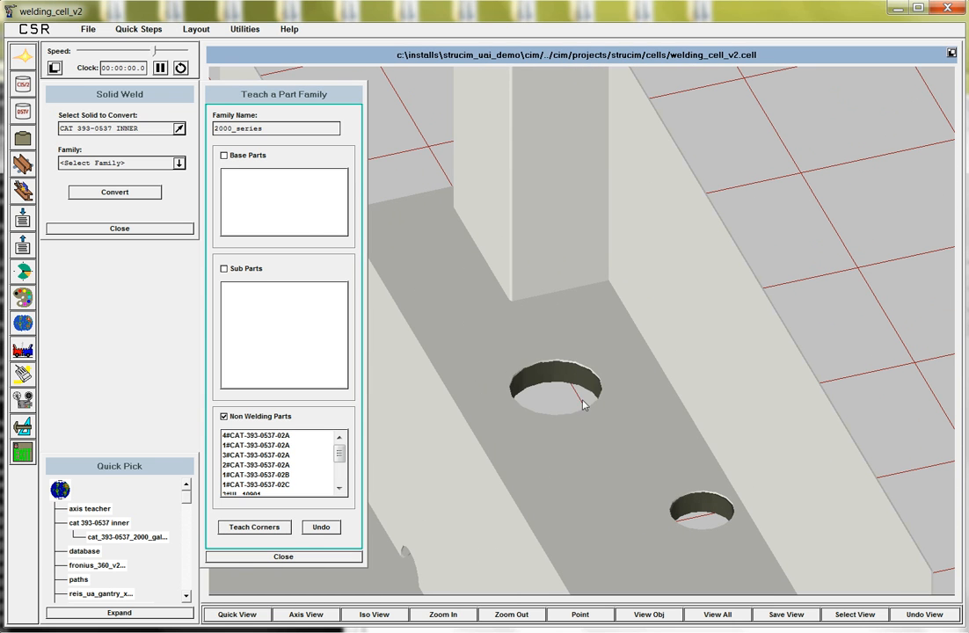
{"action": "left_click", "coordinate": [257, 615]}
{"action": "left_click_drag", "start_coordinate": [508, 477], "coordinate": [585, 378]}
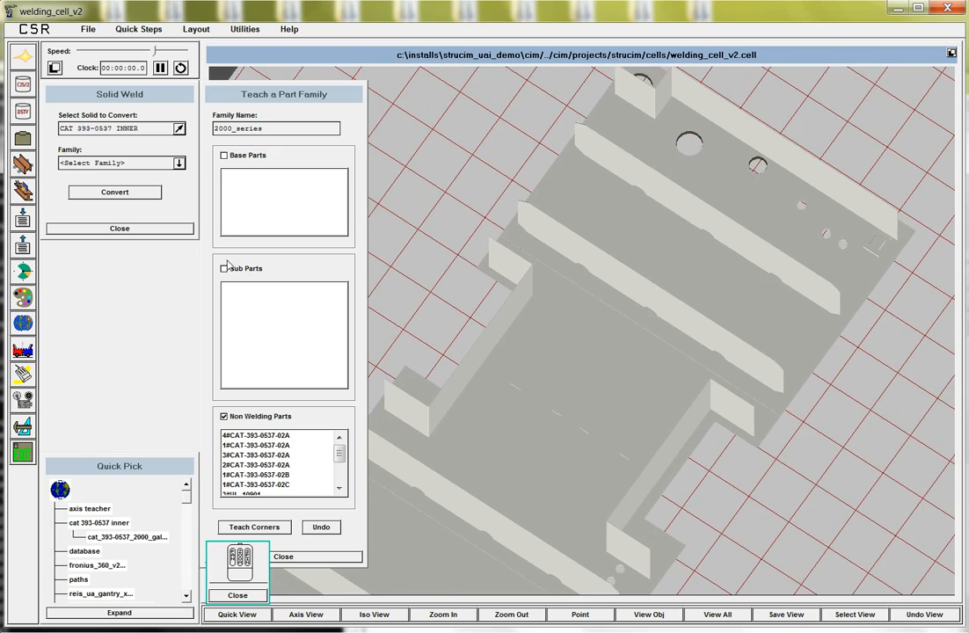
Assign the five floor plates of the tank base to the family's base parts.
{"action": "left_click", "coordinate": [238, 160]}
{"action": "left_click", "coordinate": [727, 190]}
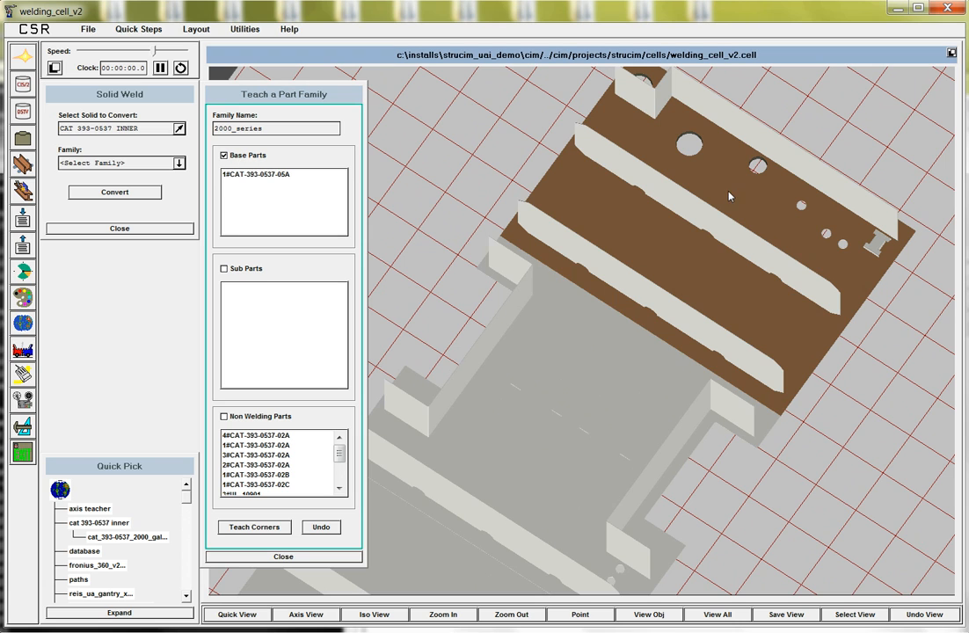
{"action": "left_click", "coordinate": [510, 319]}
{"action": "right_click_drag", "start_coordinate": [561, 434], "coordinate": [595, 325]}
{"action": "middle_click_drag", "start_coordinate": [542, 411], "coordinate": [710, 292]}
{"action": "right_click_drag", "start_coordinate": [699, 310], "coordinate": [697, 295]}
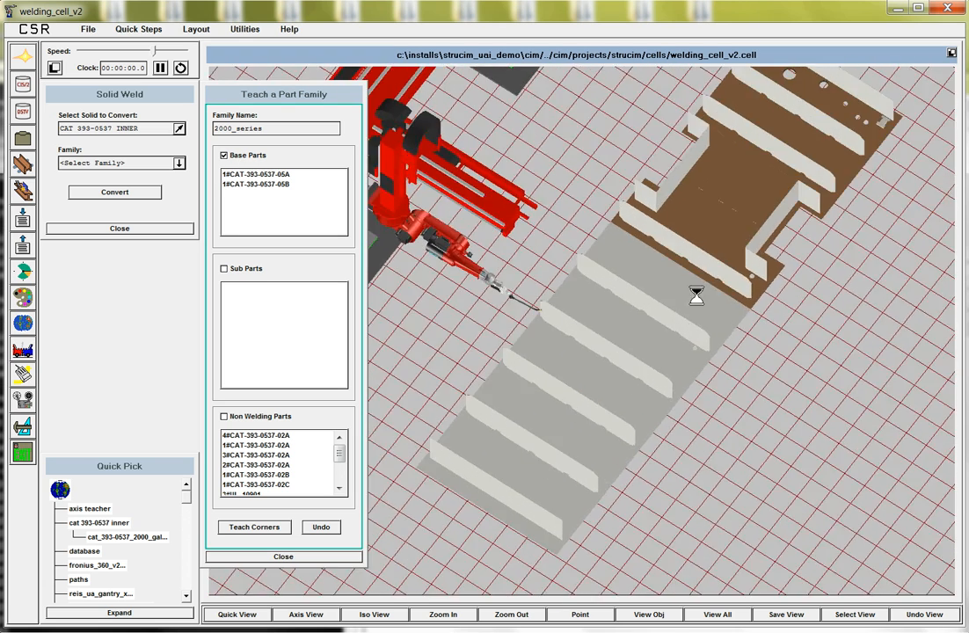
{"action": "left_click", "coordinate": [686, 295]}
{"action": "left_click", "coordinate": [598, 361]}
{"action": "left_click", "coordinate": [525, 446]}
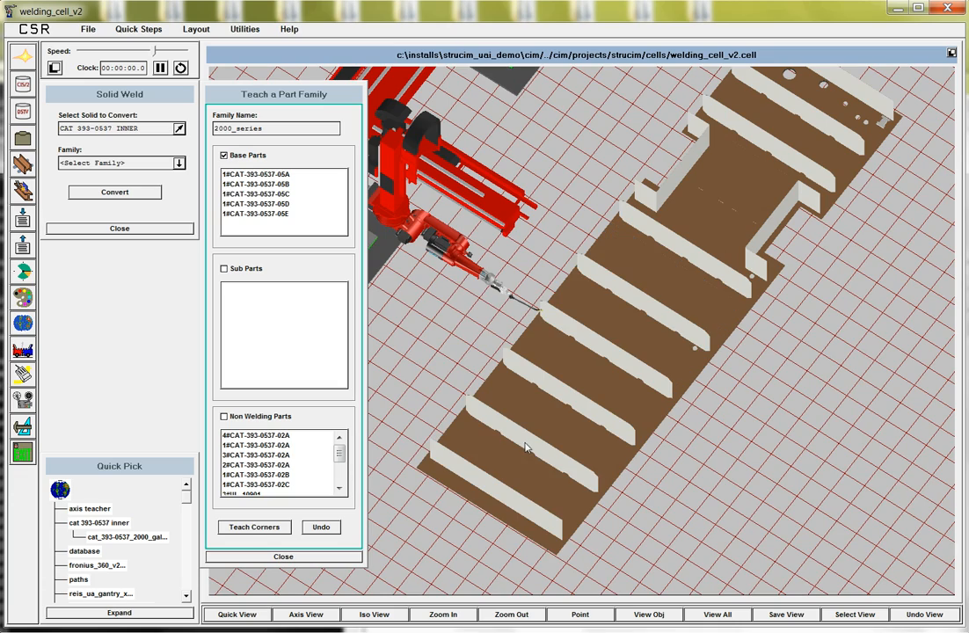
Add the full-width baffle nearest the end plate with the floor holes to the family's sub parts.
{"action": "left_click", "coordinate": [238, 614]}
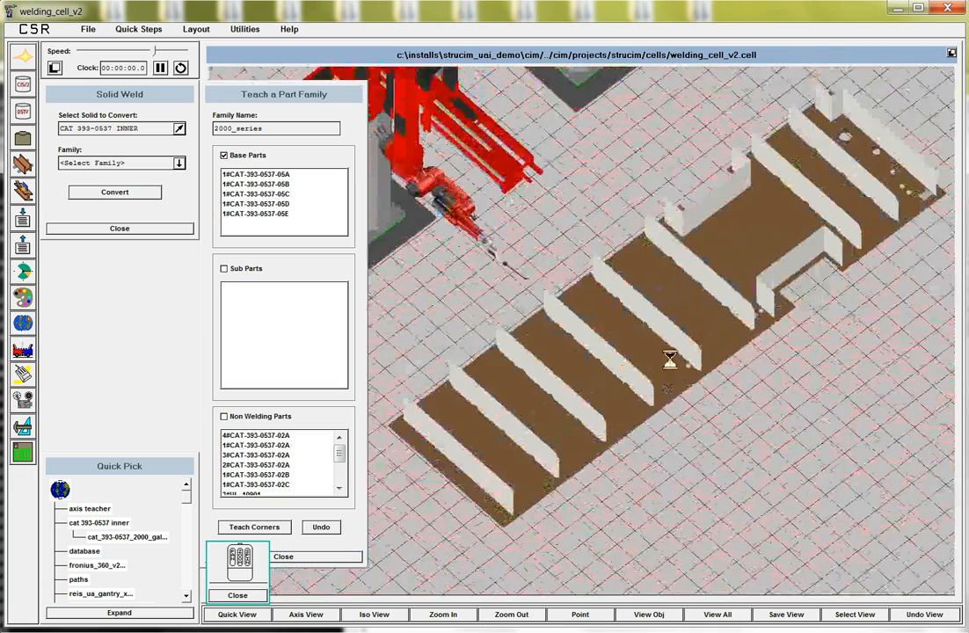
{"action": "right_click_drag", "start_coordinate": [738, 323], "coordinate": [722, 386]}
{"action": "middle_click_drag", "start_coordinate": [704, 349], "coordinate": [576, 459]}
{"action": "left_click_drag", "start_coordinate": [679, 349], "coordinate": [696, 359]}
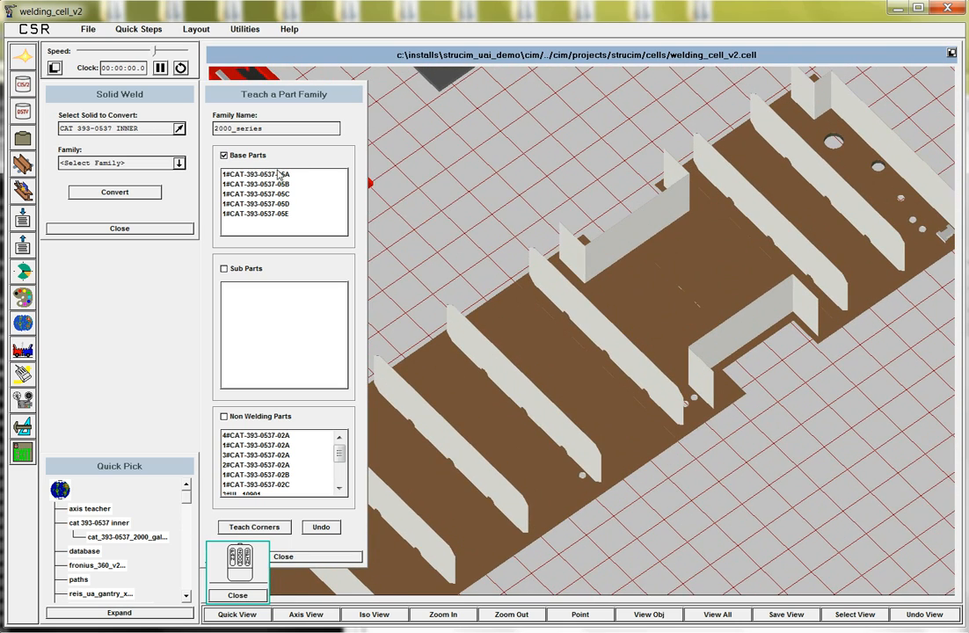
{"action": "left_click_drag", "start_coordinate": [679, 216], "coordinate": [692, 216]}
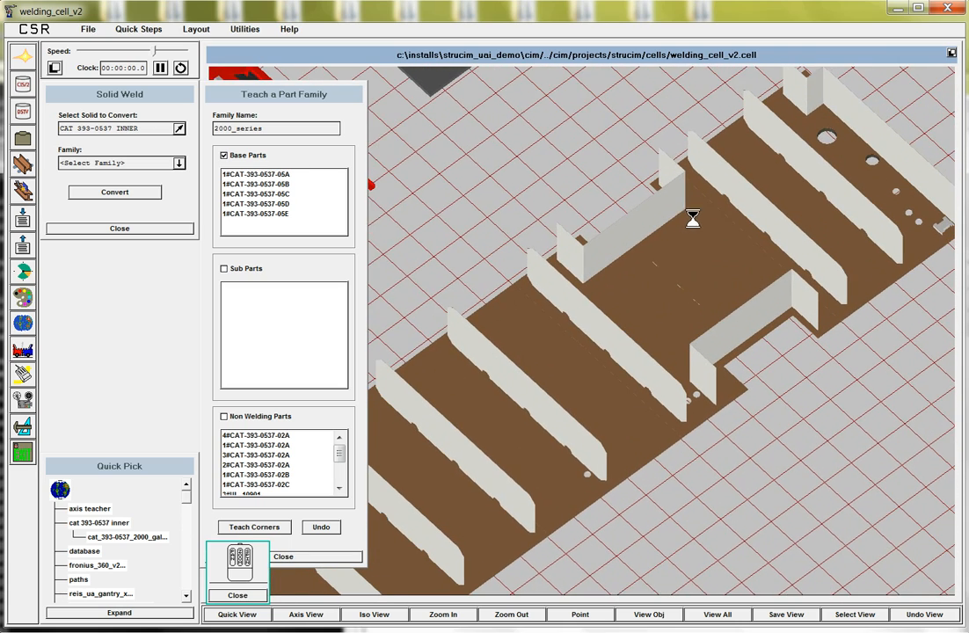
{"action": "left_click", "coordinate": [224, 270]}
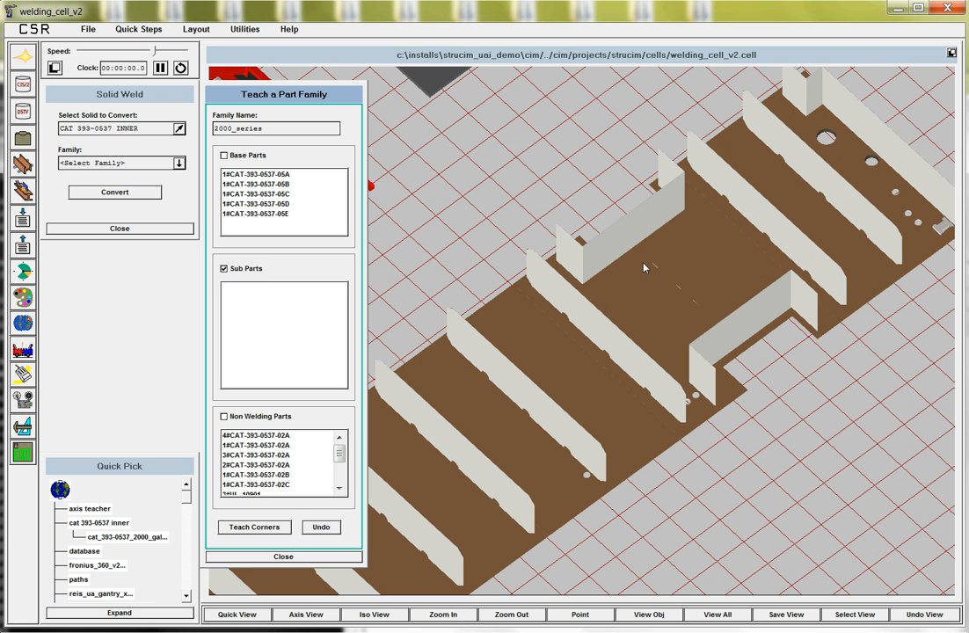
{"action": "middle_click_drag", "start_coordinate": [704, 212], "coordinate": [621, 325]}
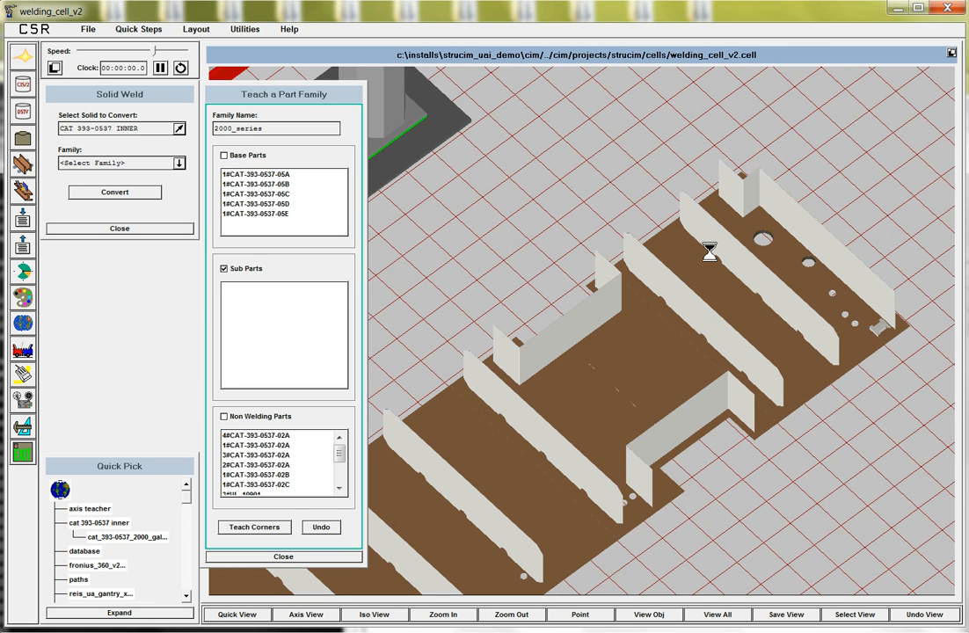
{"action": "middle_click_drag", "start_coordinate": [709, 251], "coordinate": [719, 230]}
{"action": "left_click_drag", "start_coordinate": [718, 230], "coordinate": [694, 268]}
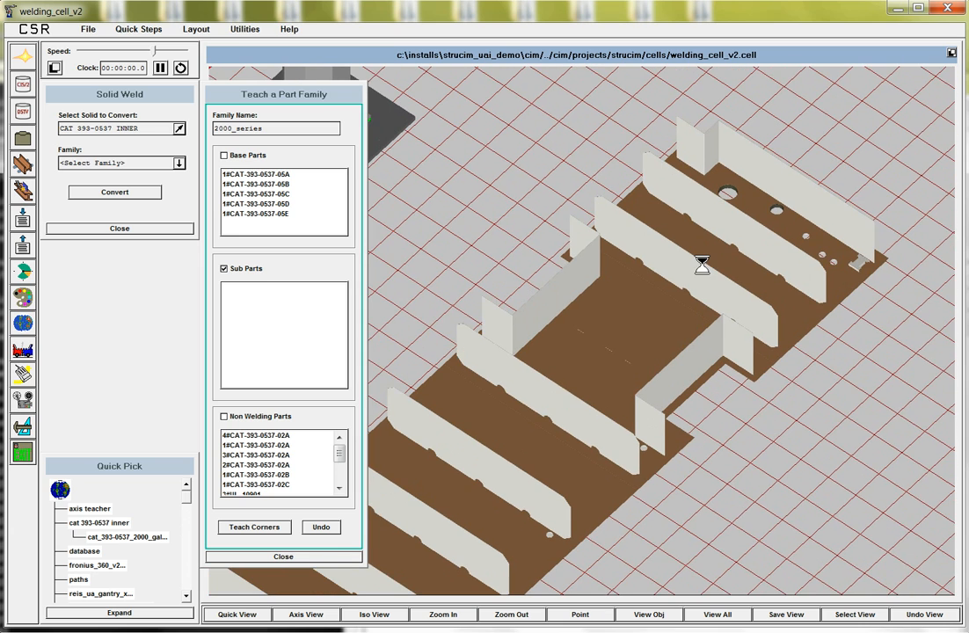
{"action": "left_click", "coordinate": [703, 225]}
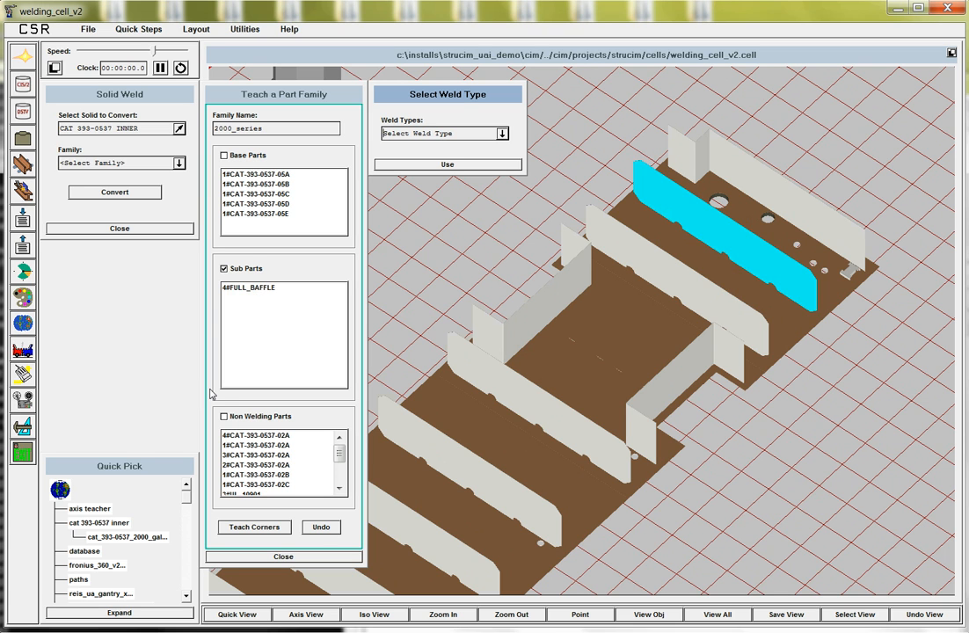
Expand all descendants of cat 393-0537 inner in the object tree and examine how the full_baffle parts are named.
{"action": "left_click_drag", "start_coordinate": [128, 450], "coordinate": [128, 319]}
{"action": "right_click", "coordinate": [99, 397]}
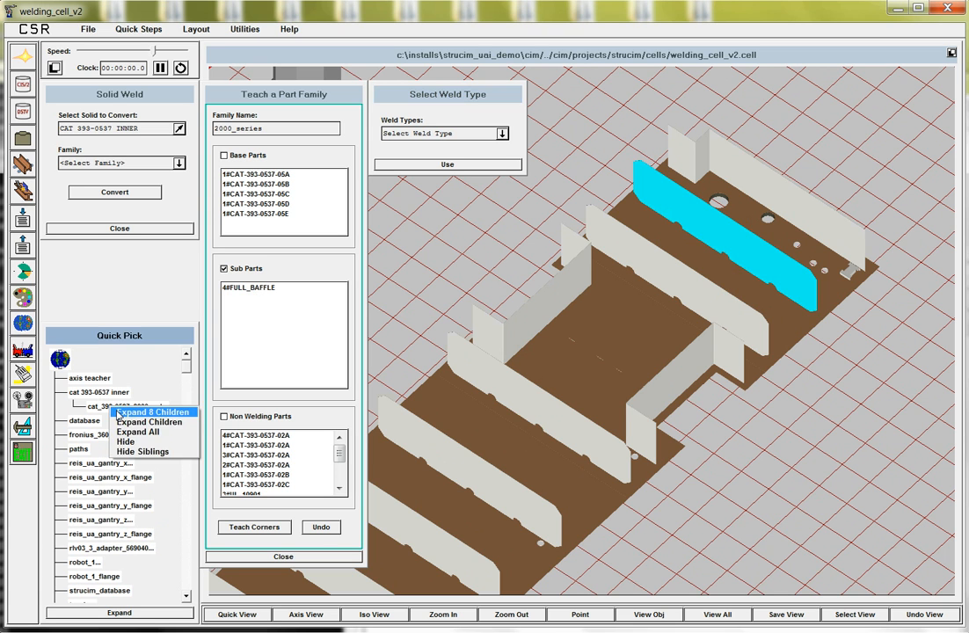
{"action": "left_click", "coordinate": [114, 373]}
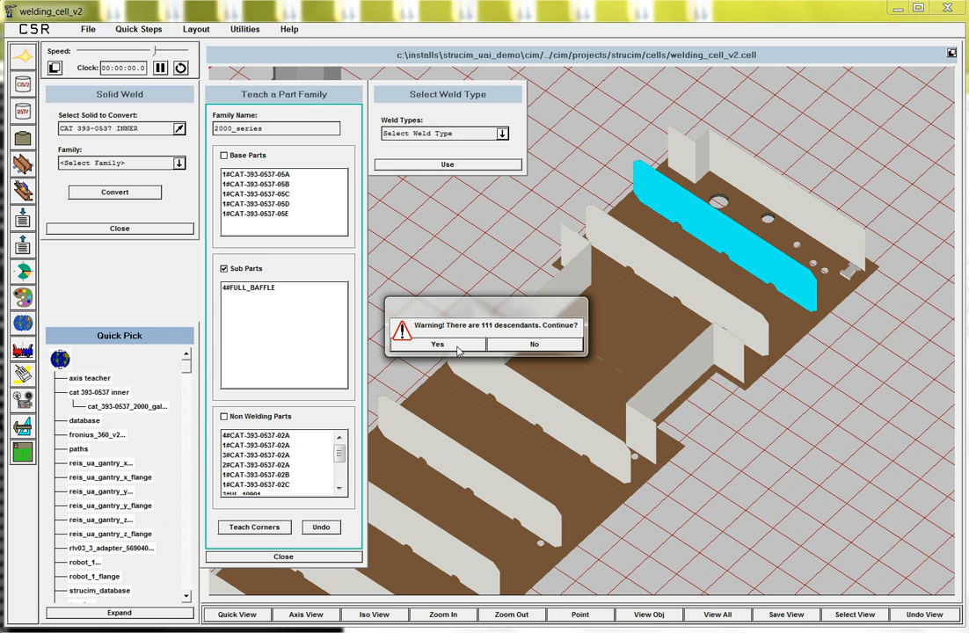
{"action": "left_click", "coordinate": [406, 343]}
{"action": "left_click_drag", "start_coordinate": [160, 333], "coordinate": [165, 298]}
{"action": "left_click_drag", "start_coordinate": [202, 362], "coordinate": [302, 409]}
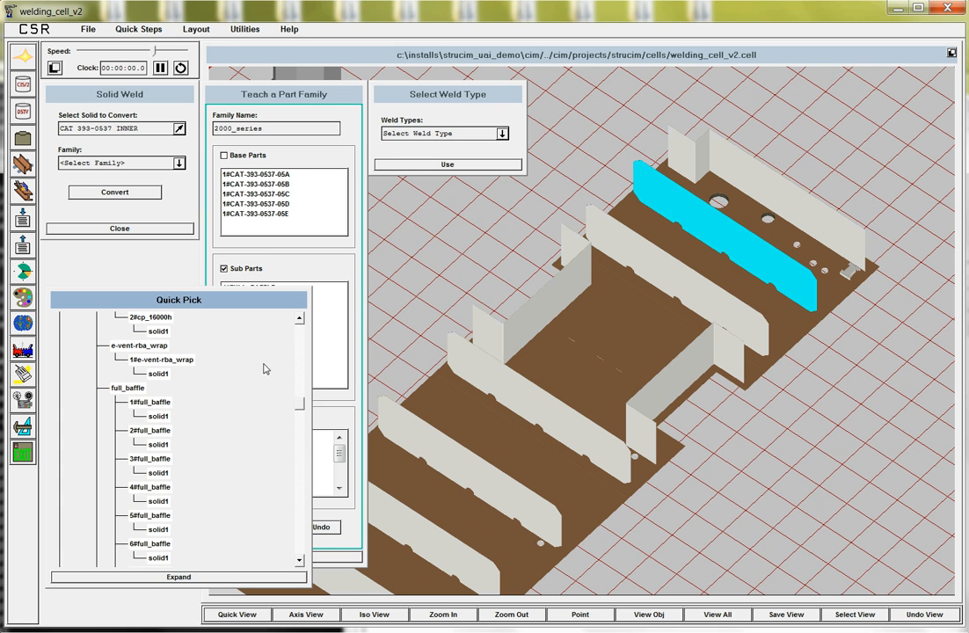
{"action": "left_click_drag", "start_coordinate": [311, 287], "coordinate": [191, 362]}
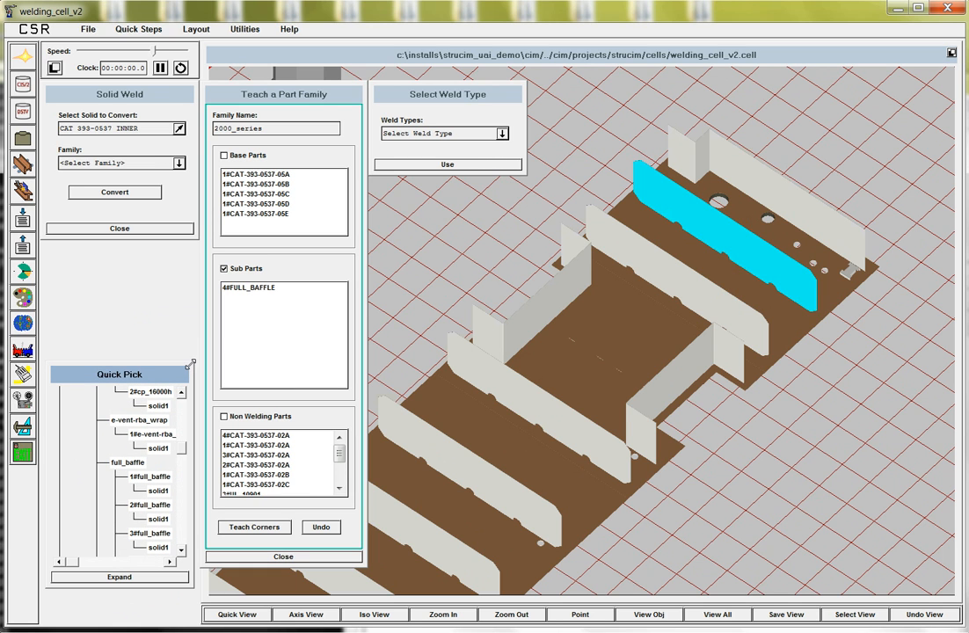
Create a new weld type named full_baffle and apply it to the selected baffle.
{"action": "left_click", "coordinate": [435, 133]}
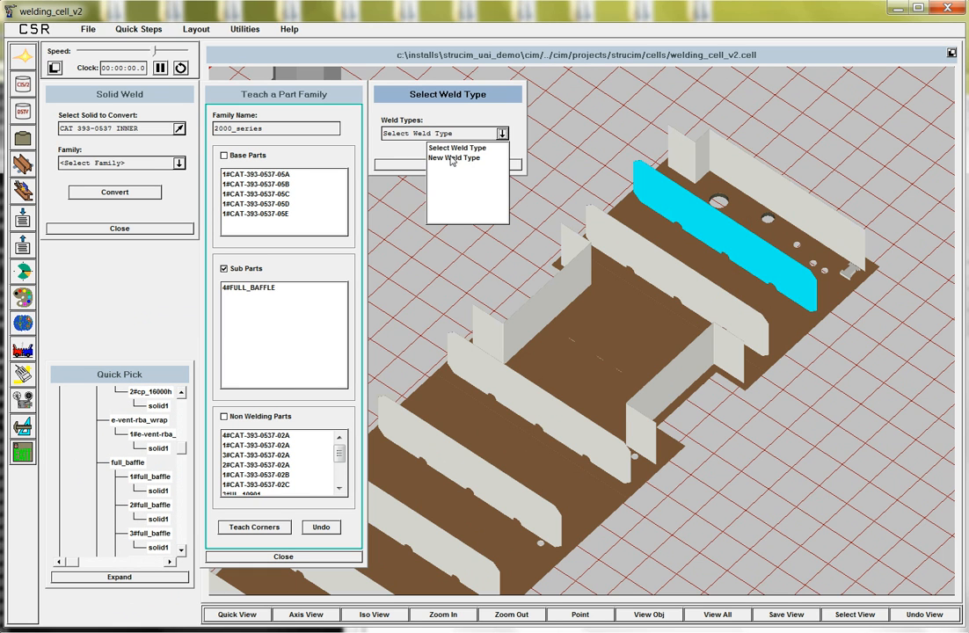
{"action": "left_click", "coordinate": [452, 158]}
{"action": "left_click", "coordinate": [467, 333]}
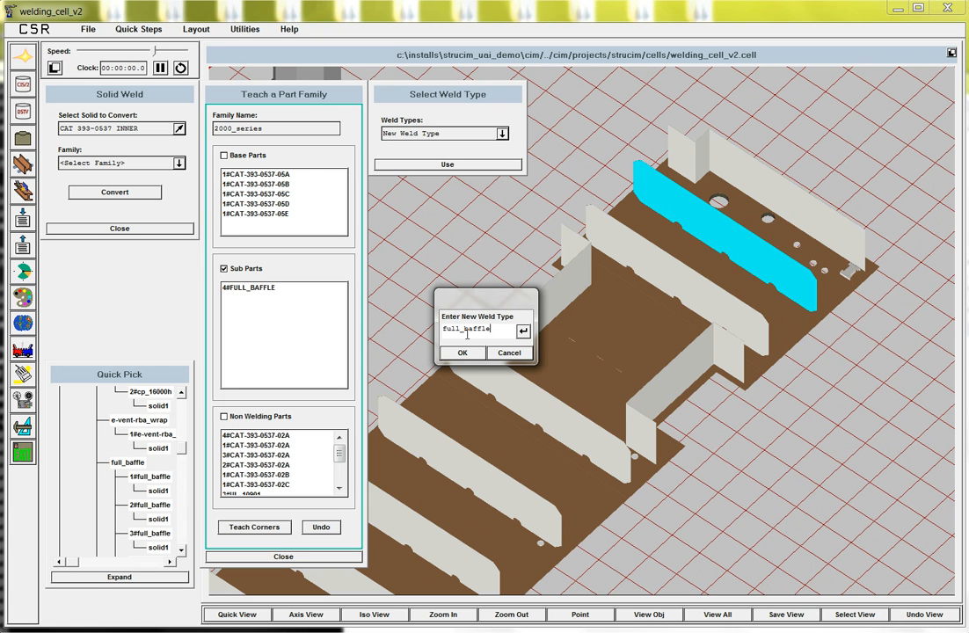
{"action": "key", "text": "Return"}
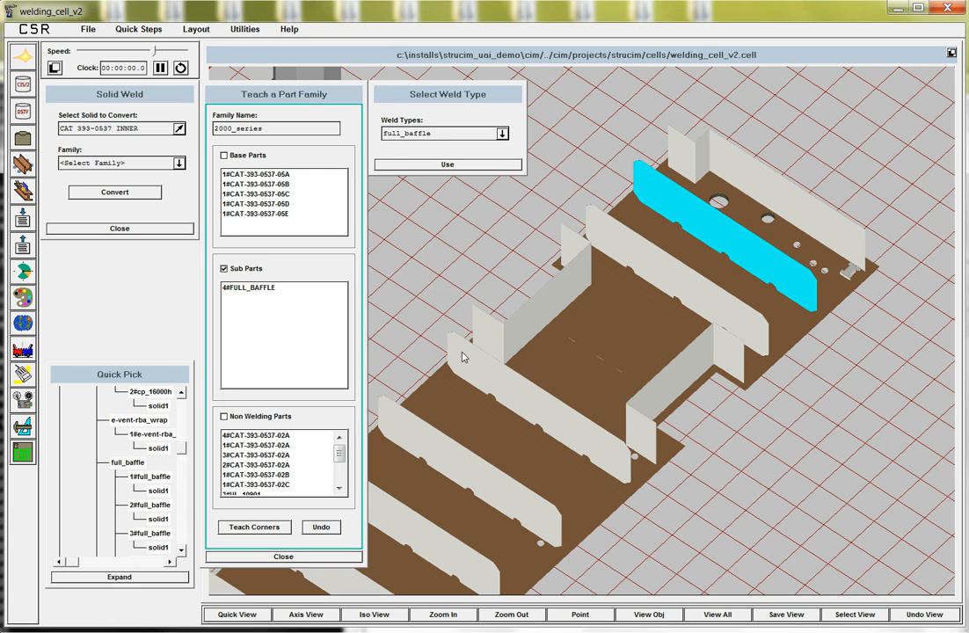
{"action": "left_click", "coordinate": [445, 164]}
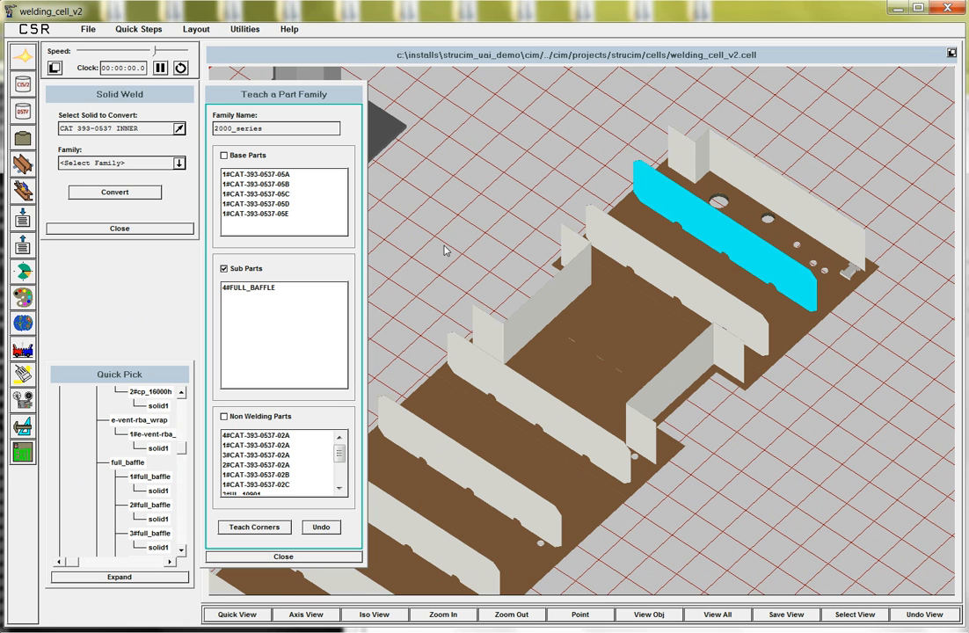
Add the next three full-width baffles along the base to the sub parts, using the full_baffle weld type.
{"action": "left_click", "coordinate": [625, 243]}
{"action": "left_click", "coordinate": [446, 166]}
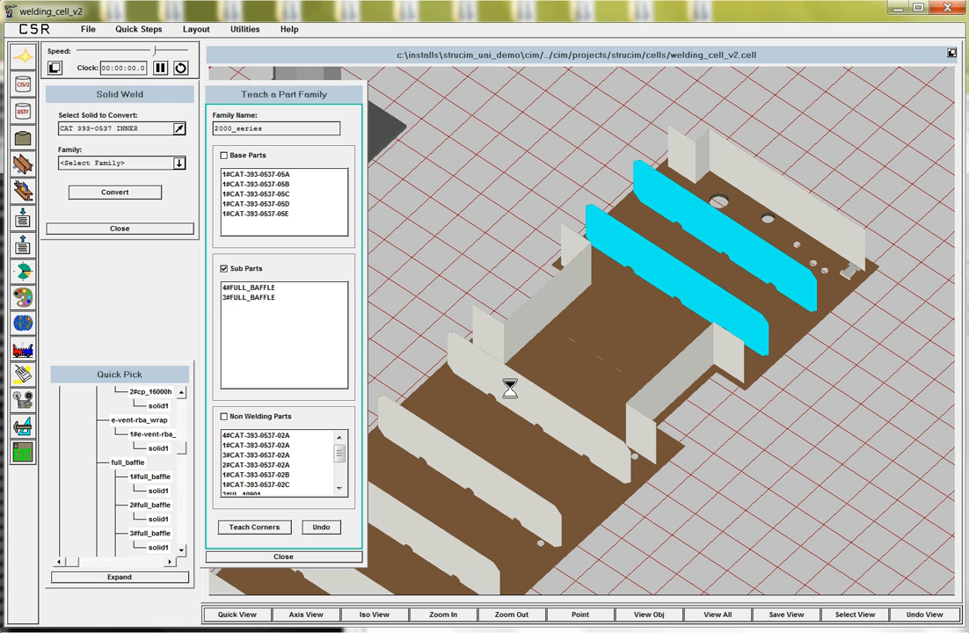
{"action": "left_click", "coordinate": [449, 343]}
{"action": "left_click", "coordinate": [476, 165]}
{"action": "left_click", "coordinate": [451, 456]}
{"action": "left_click", "coordinate": [471, 167]}
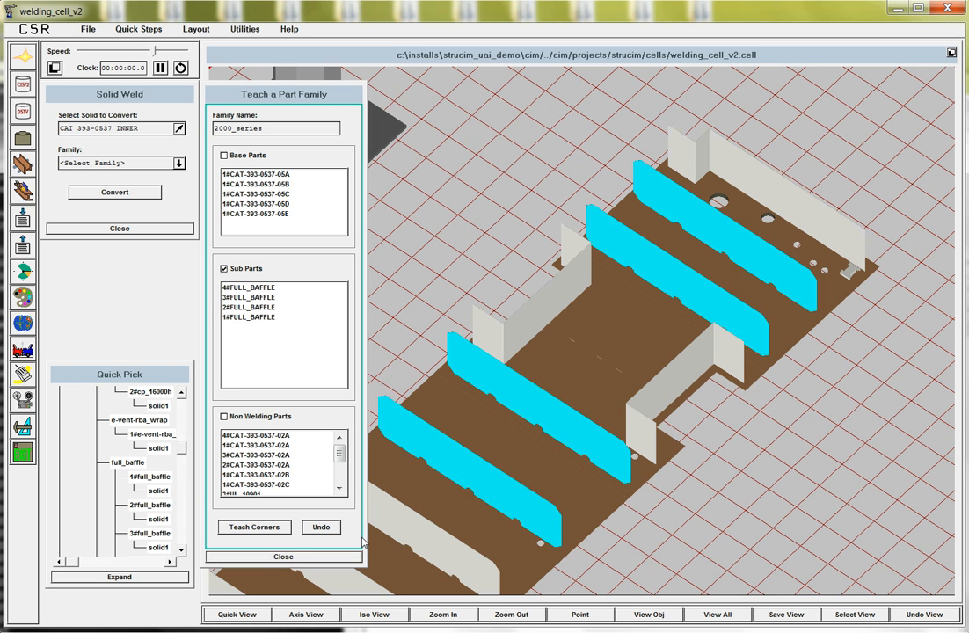
Add the remaining three full-width baffles toward the far end to the sub parts with the full_baffle weld type.
{"action": "left_click", "coordinate": [246, 616]}
{"action": "left_click_drag", "start_coordinate": [446, 447], "coordinate": [621, 341]}
{"action": "left_click_drag", "start_coordinate": [547, 424], "coordinate": [577, 353]}
{"action": "left_click", "coordinate": [362, 284]}
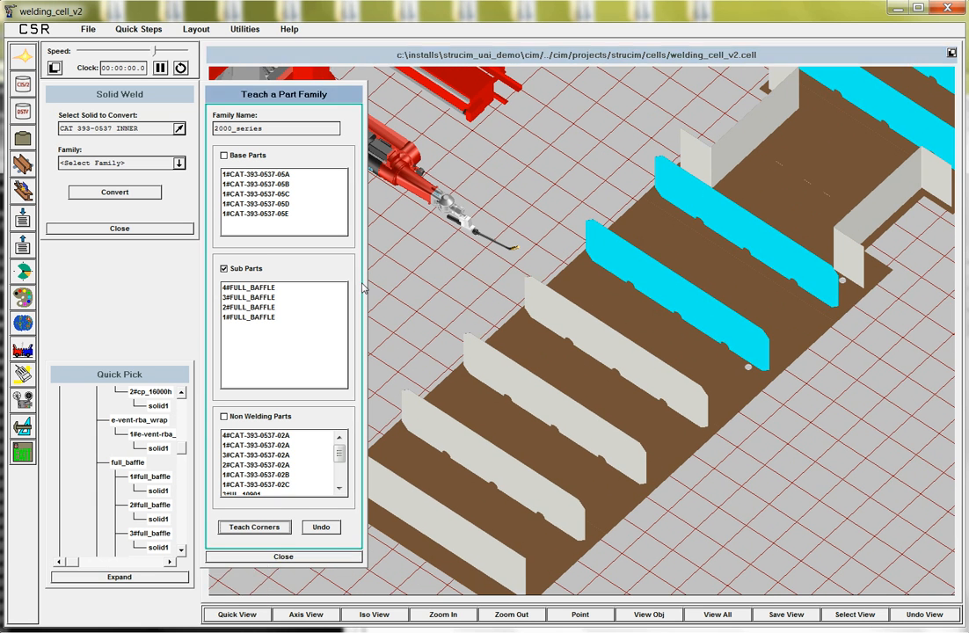
{"action": "left_click", "coordinate": [599, 331]}
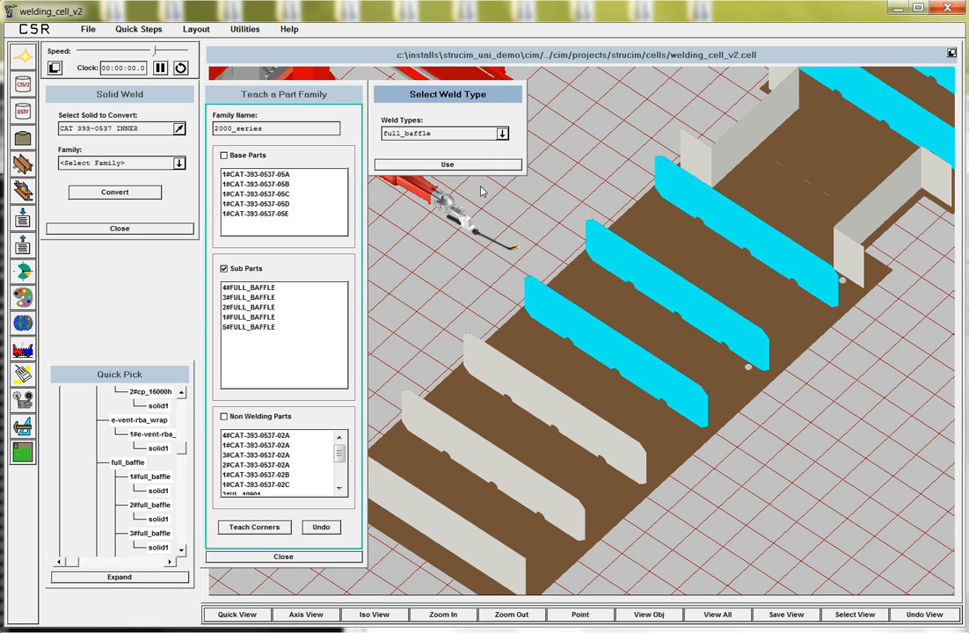
{"action": "left_click", "coordinate": [471, 166]}
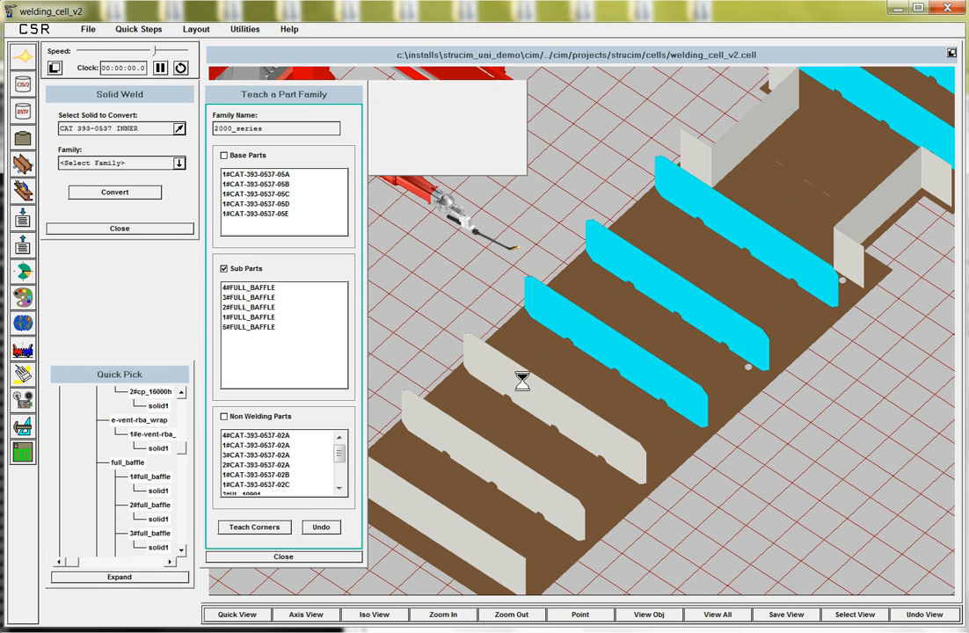
{"action": "left_click", "coordinate": [523, 380]}
{"action": "left_click", "coordinate": [495, 164]}
{"action": "left_click", "coordinate": [459, 441]}
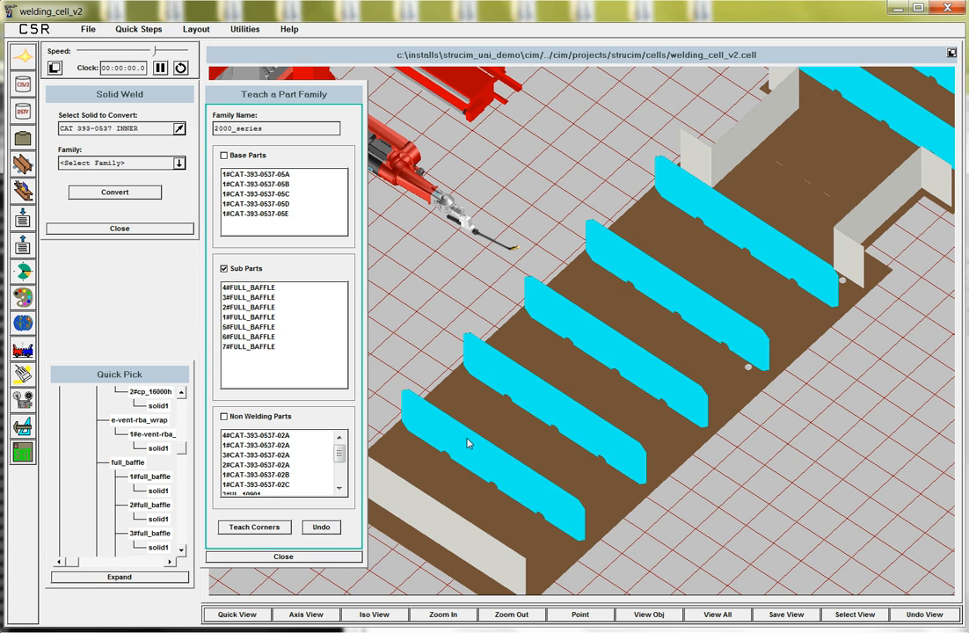
Add the short inner end plate beside the floor holes to the sub parts with a new weld type named s_inner_ends.
{"action": "left_click", "coordinate": [235, 619]}
{"action": "left_click_drag", "start_coordinate": [596, 286], "coordinate": [411, 476]}
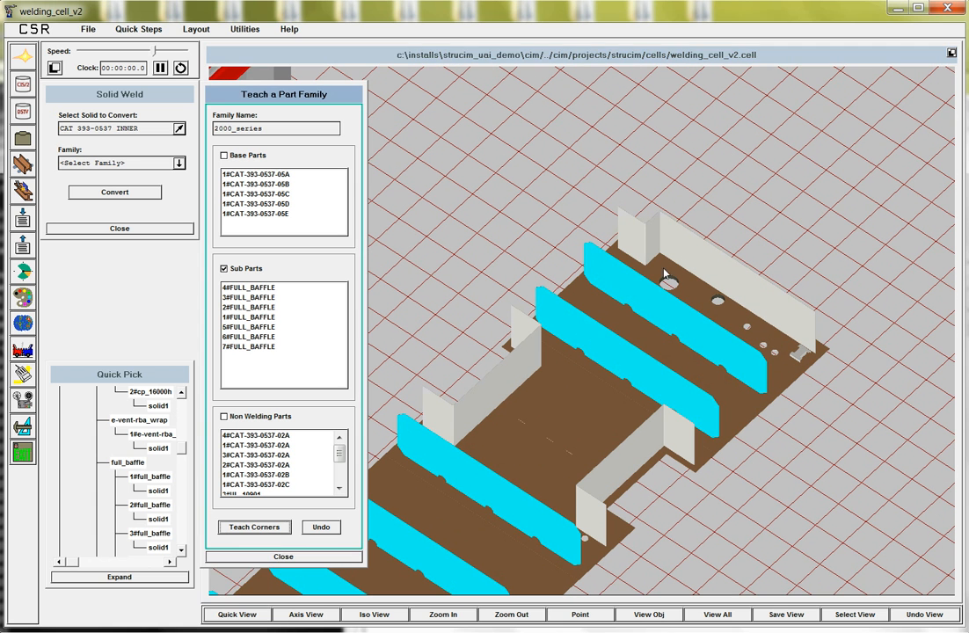
{"action": "left_click", "coordinate": [695, 263]}
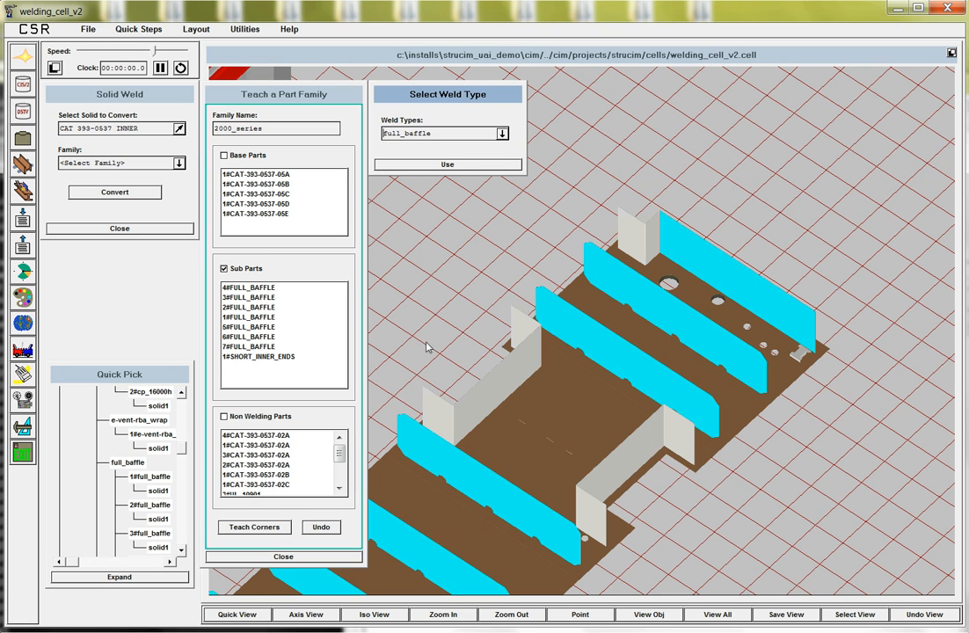
{"action": "left_click", "coordinate": [502, 133]}
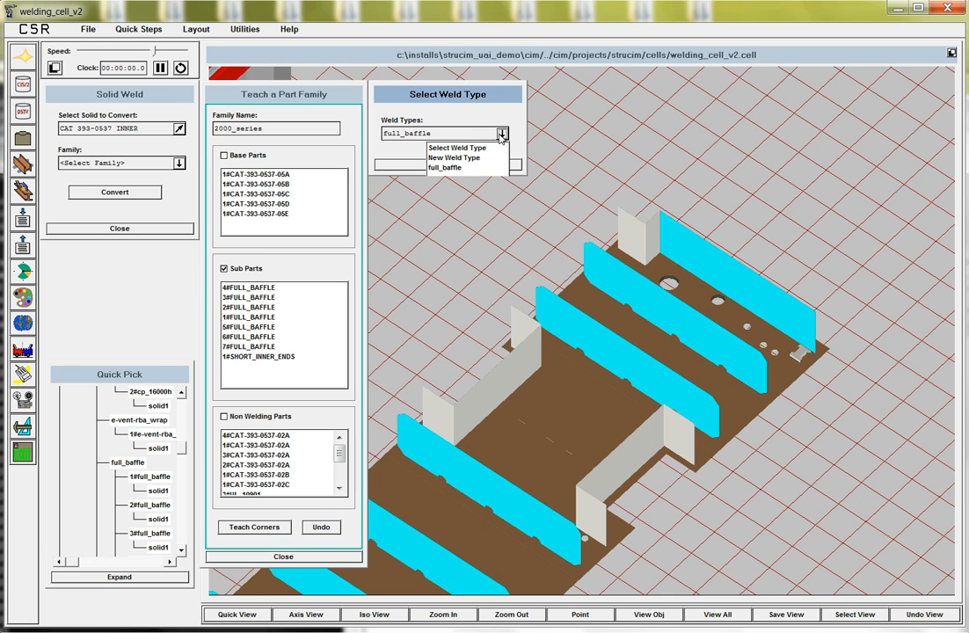
{"action": "left_click", "coordinate": [455, 158]}
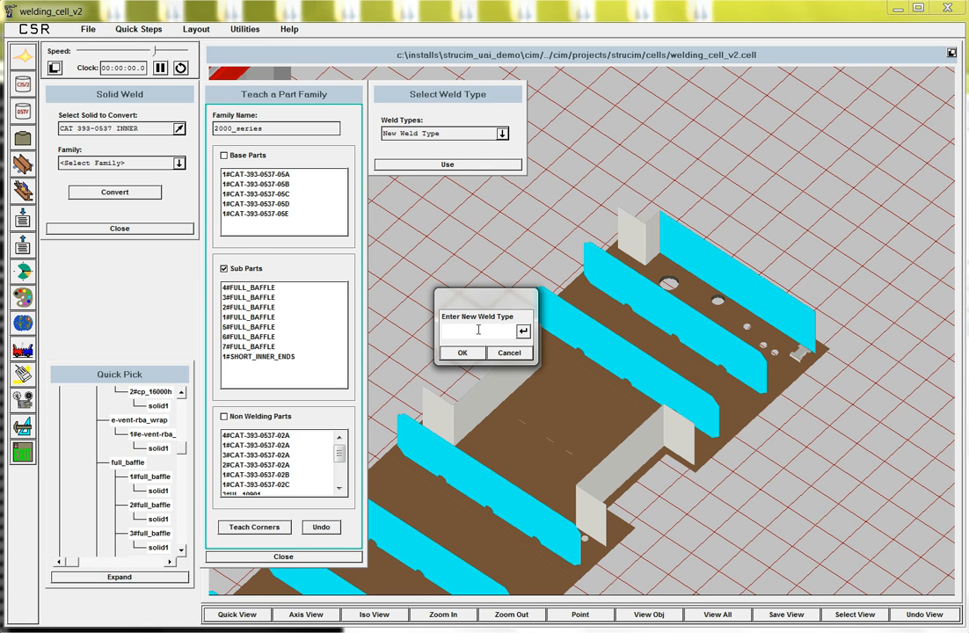
{"action": "type", "text": "s_inner_ends"}
{"action": "left_click", "coordinate": [462, 353]}
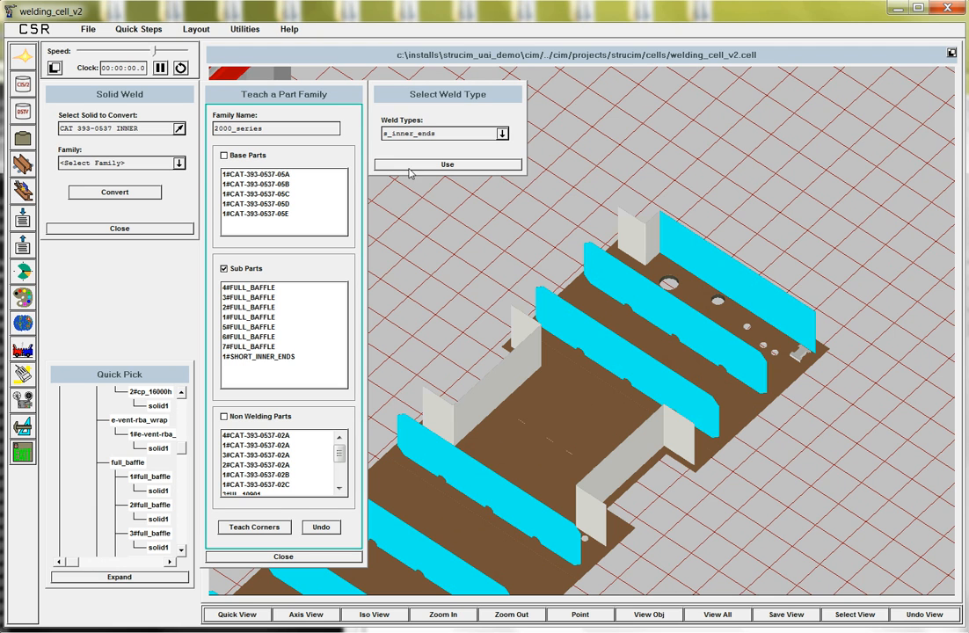
Add the bent corner wrap next to the end plate to the sub parts with a new weld type named rba_wrap.
{"action": "left_click", "coordinate": [645, 251]}
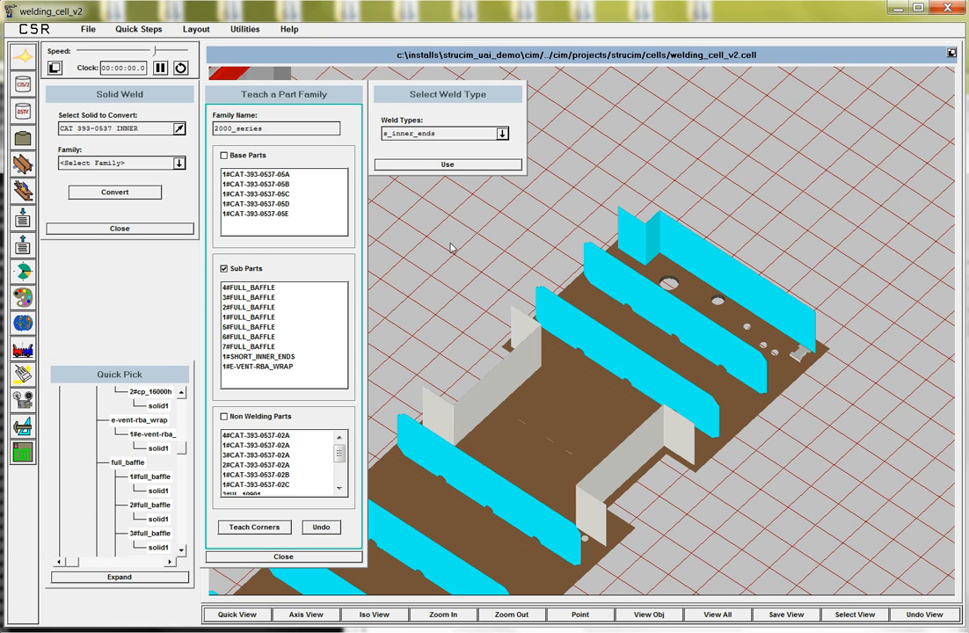
{"action": "left_click", "coordinate": [503, 133]}
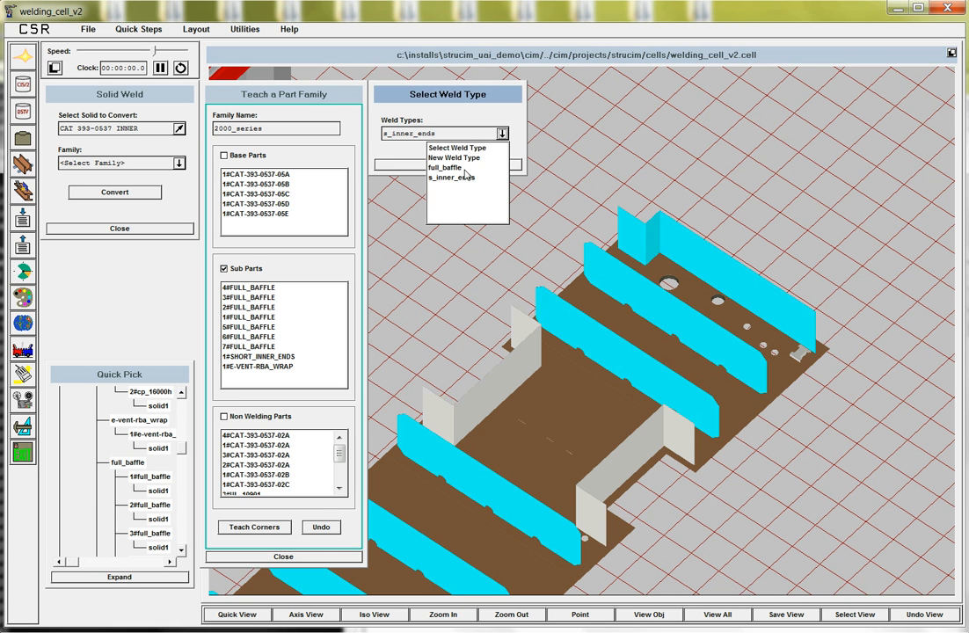
{"action": "left_click", "coordinate": [466, 158]}
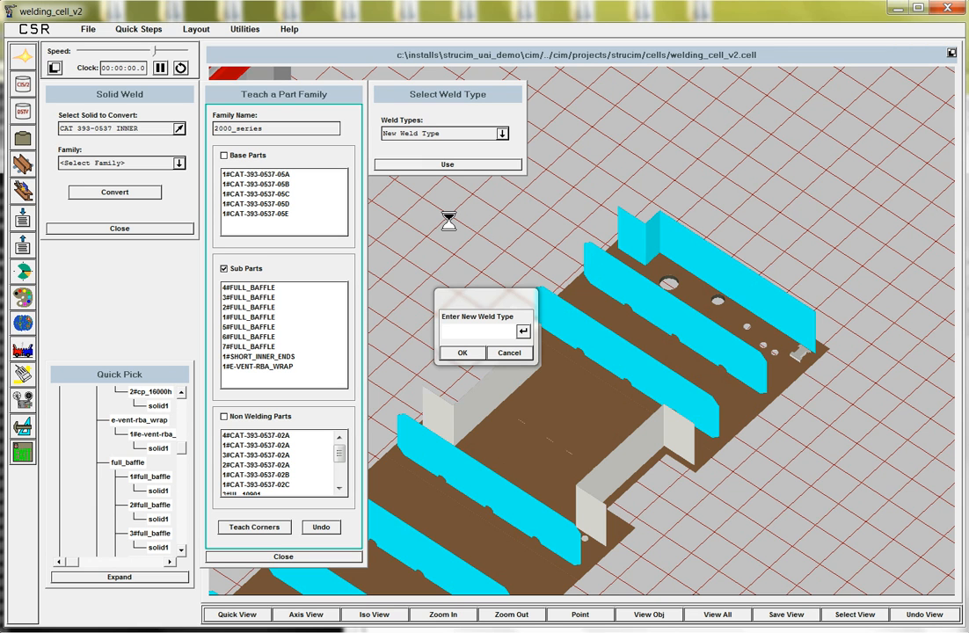
{"action": "left_click", "coordinate": [467, 333]}
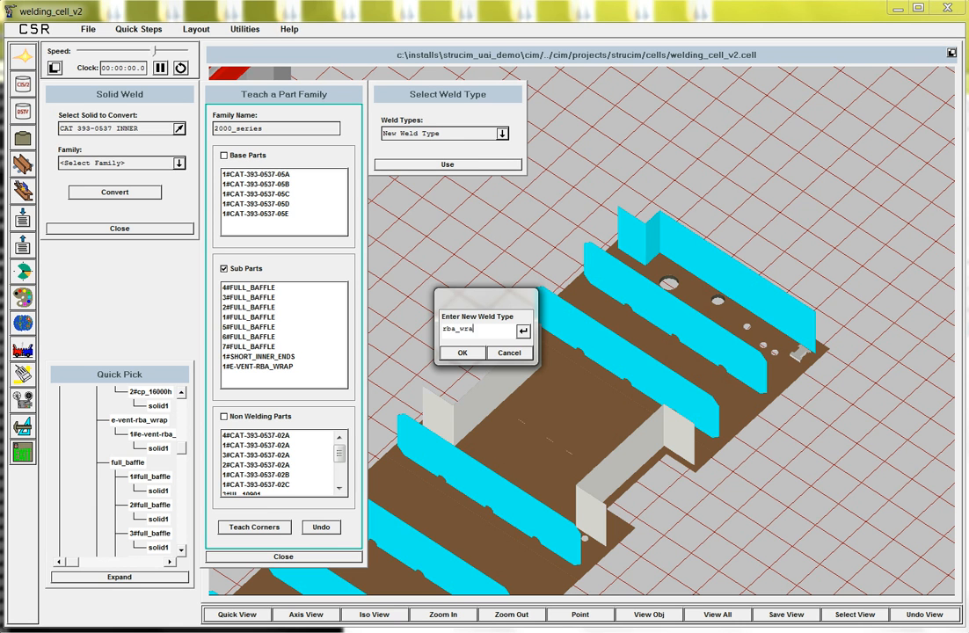
{"action": "key", "text": "Return"}
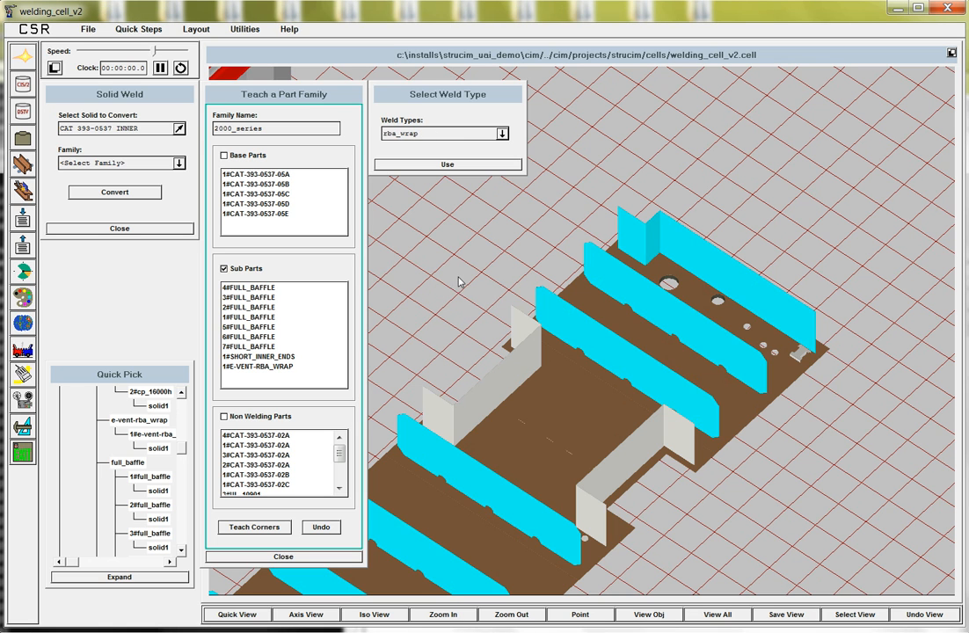
{"action": "left_click", "coordinate": [447, 166]}
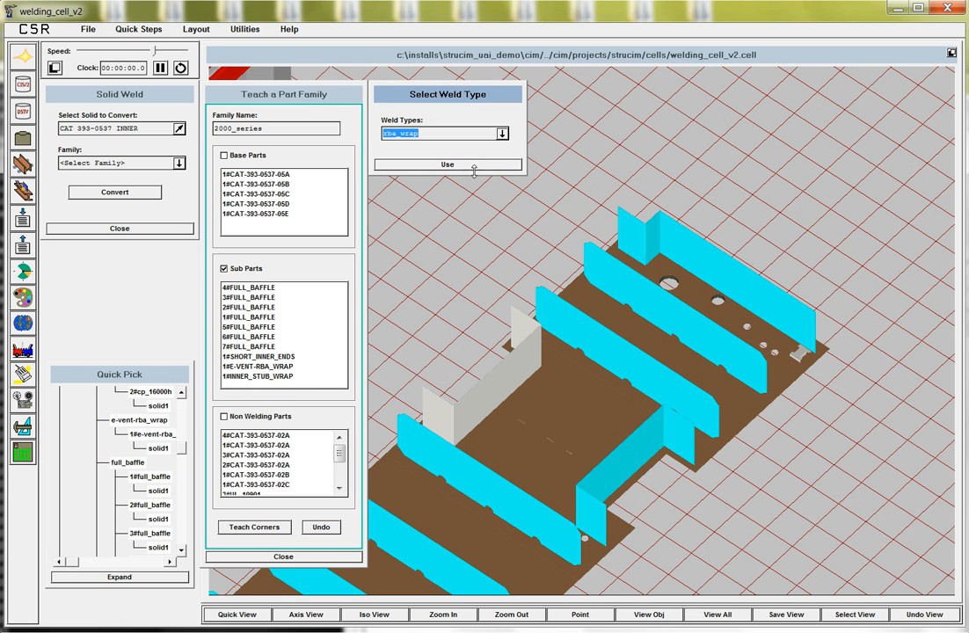
Add both inner stub wraps at the side notches to the sub parts with a new weld type named inner_stub_wrap.
{"action": "left_click", "coordinate": [502, 134]}
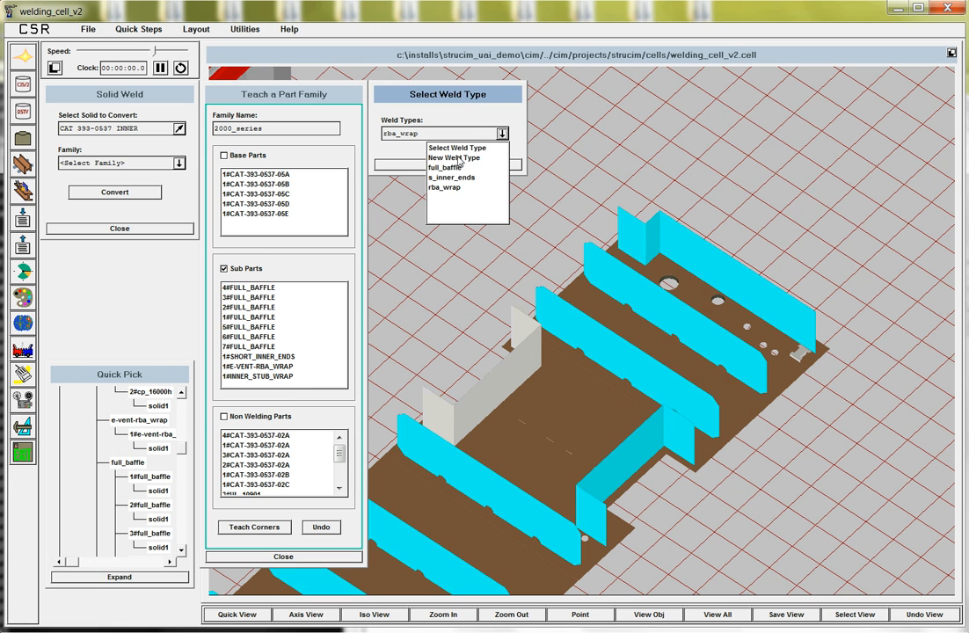
{"action": "left_click", "coordinate": [457, 158]}
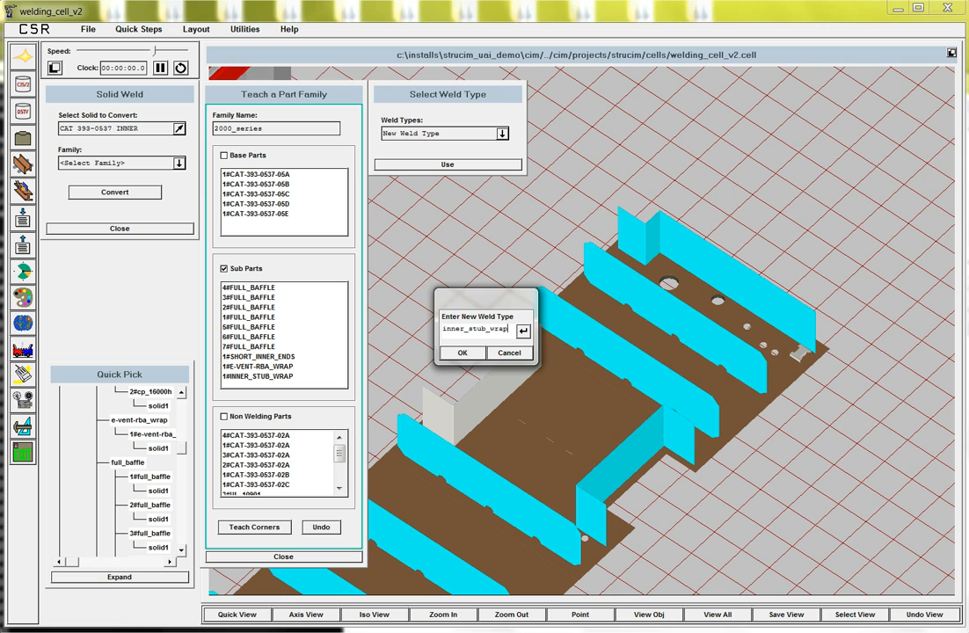
{"action": "key", "text": "Return"}
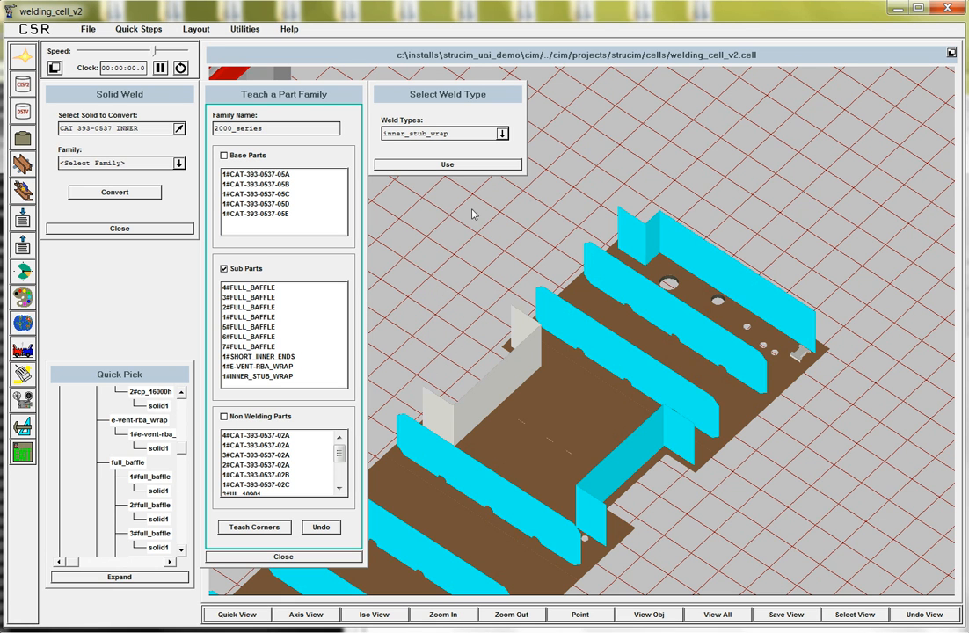
{"action": "left_click", "coordinate": [447, 164]}
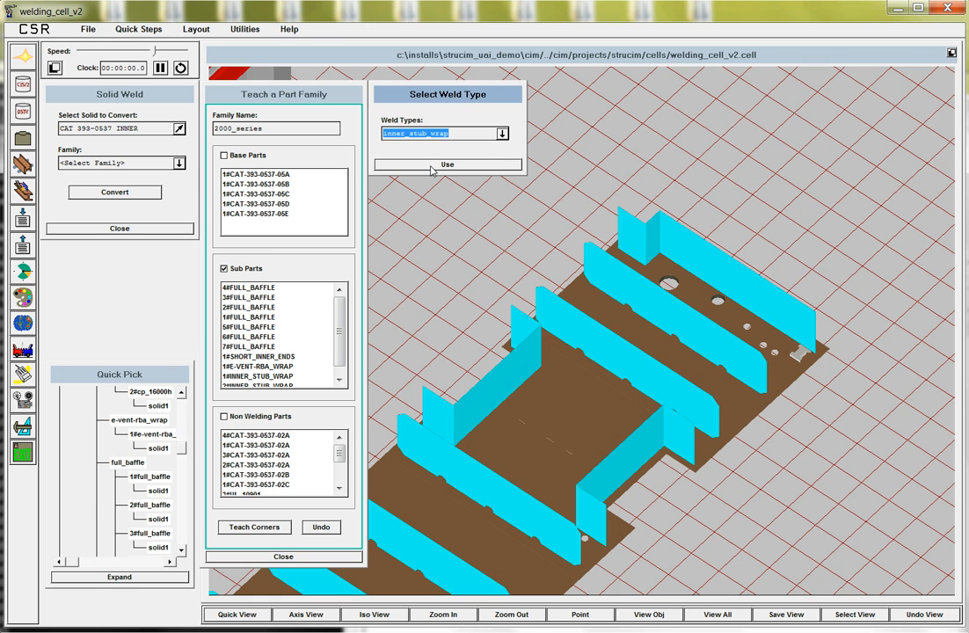
{"action": "left_click", "coordinate": [431, 167]}
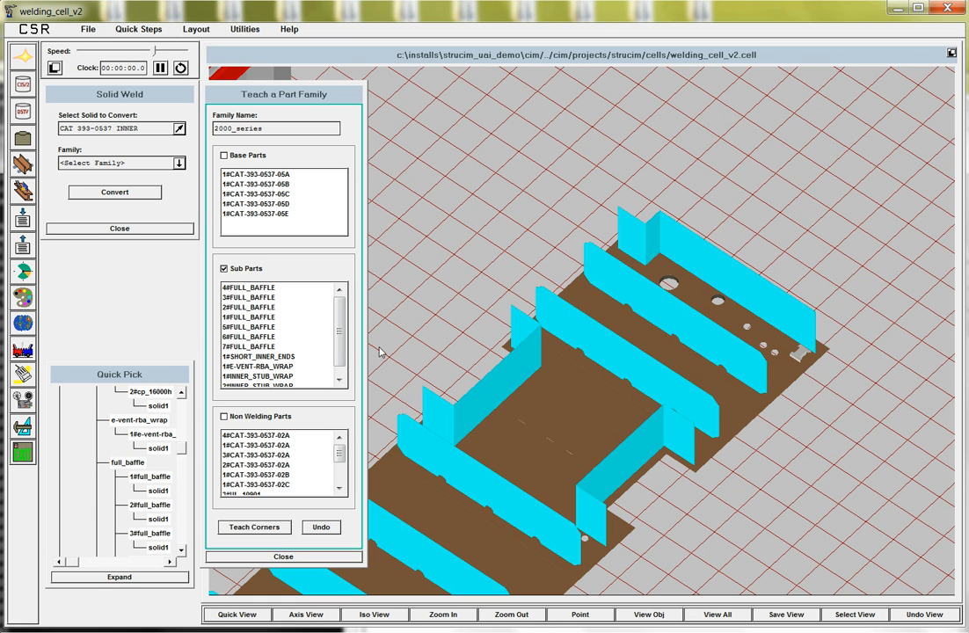
{"action": "left_click_drag", "start_coordinate": [339, 333], "coordinate": [340, 355]}
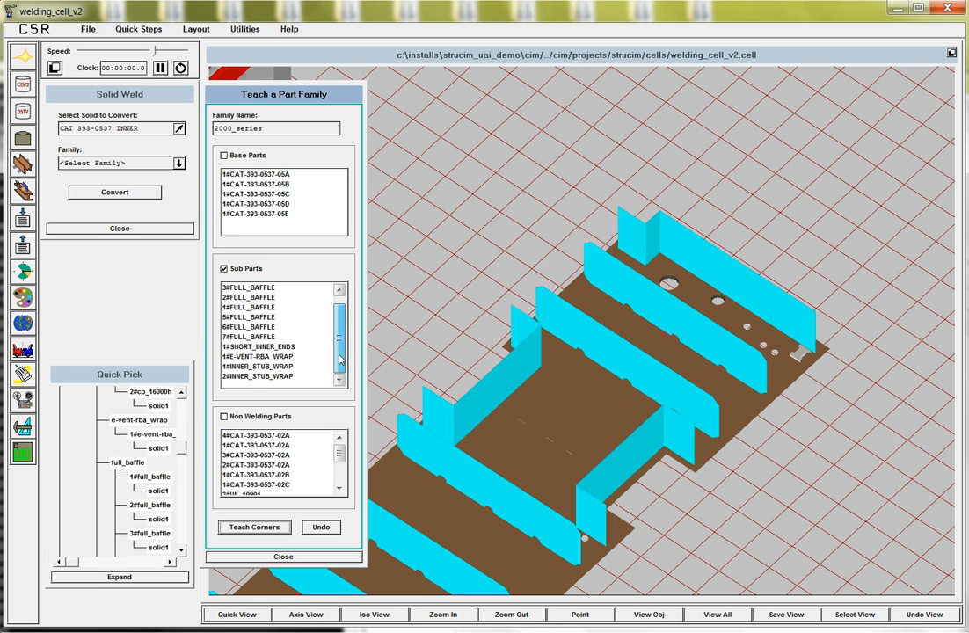
Add the full-width end plate at the far end of the base to the sub parts with a new weld type named inner_ends.
{"action": "left_click", "coordinate": [244, 616]}
{"action": "left_click_drag", "start_coordinate": [448, 486], "coordinate": [548, 260]}
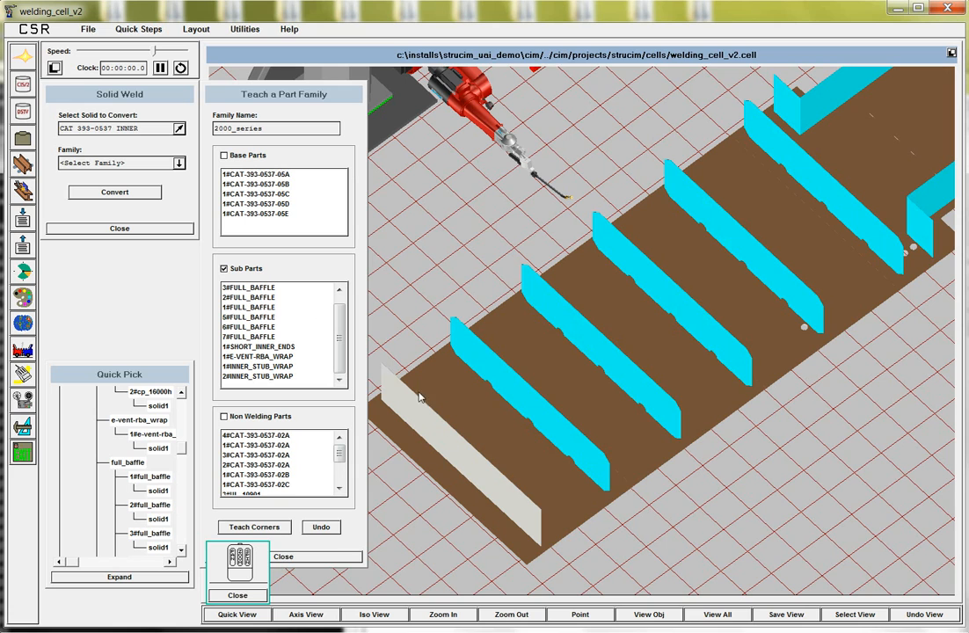
{"action": "left_click", "coordinate": [360, 421]}
{"action": "left_click", "coordinate": [423, 426]}
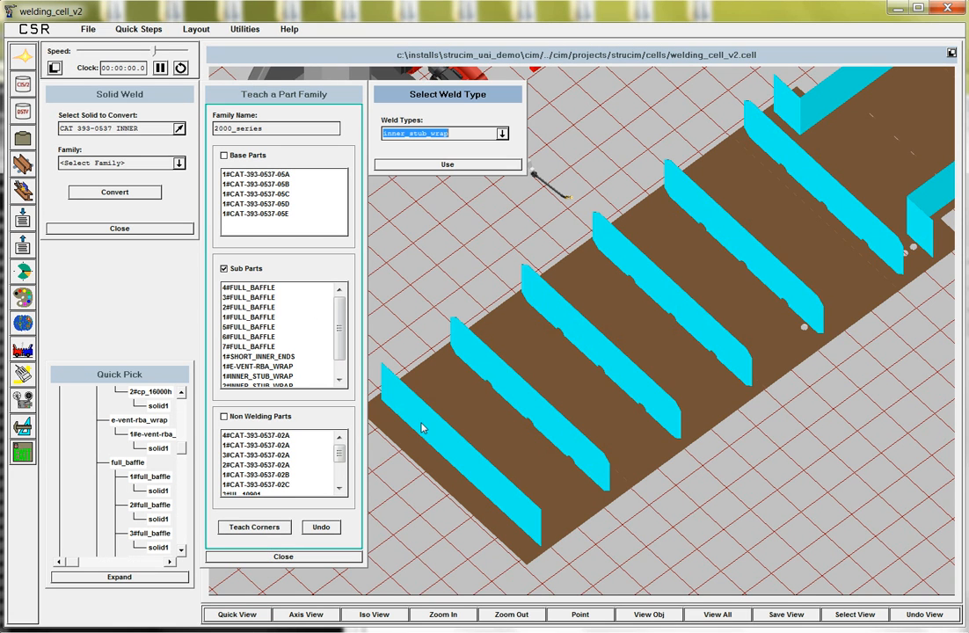
{"action": "left_click_drag", "start_coordinate": [339, 339], "coordinate": [267, 394]}
{"action": "left_click", "coordinate": [502, 134]}
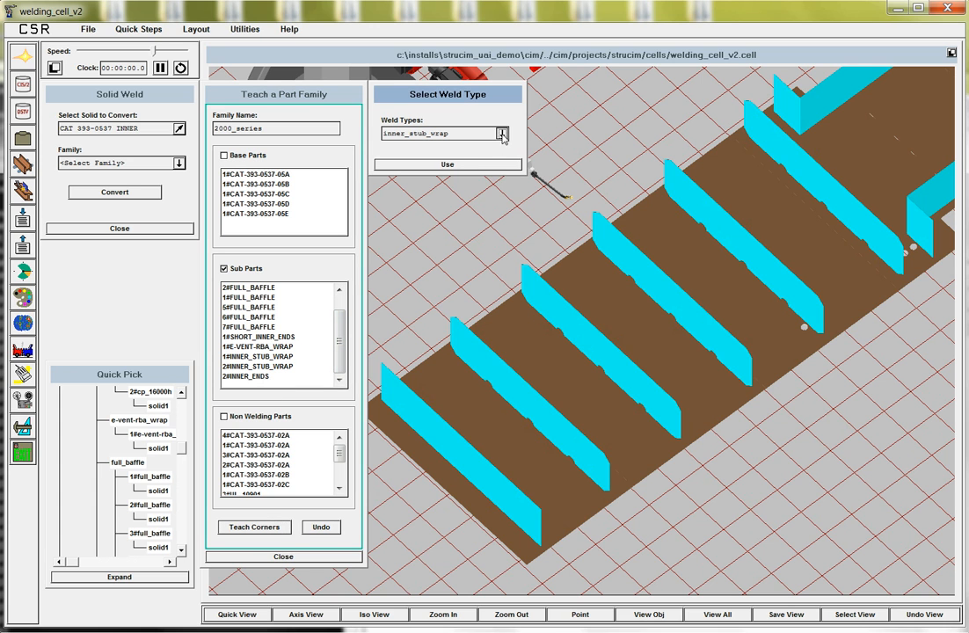
{"action": "left_click", "coordinate": [471, 150]}
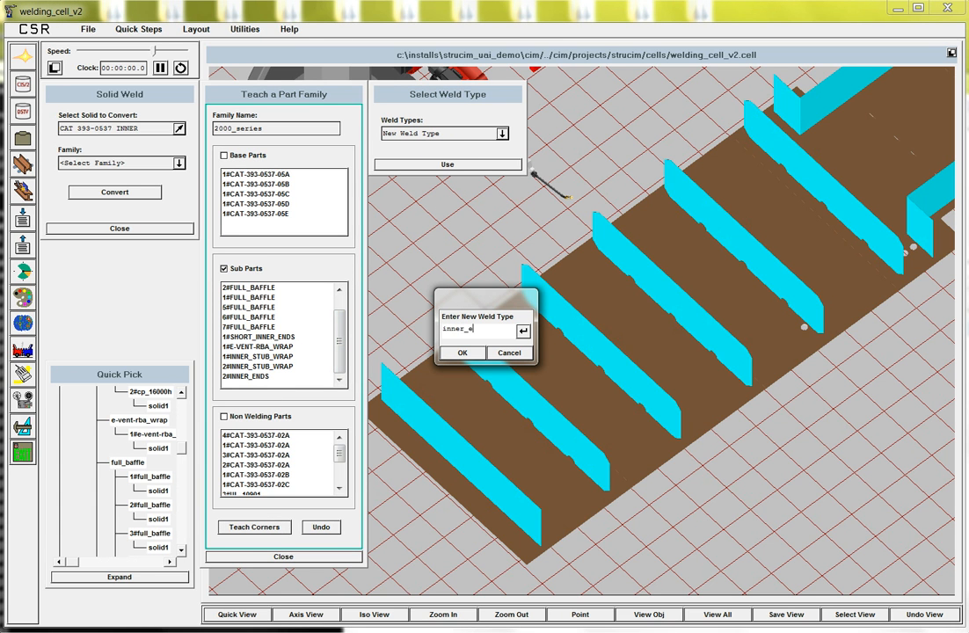
{"action": "key", "text": "Return"}
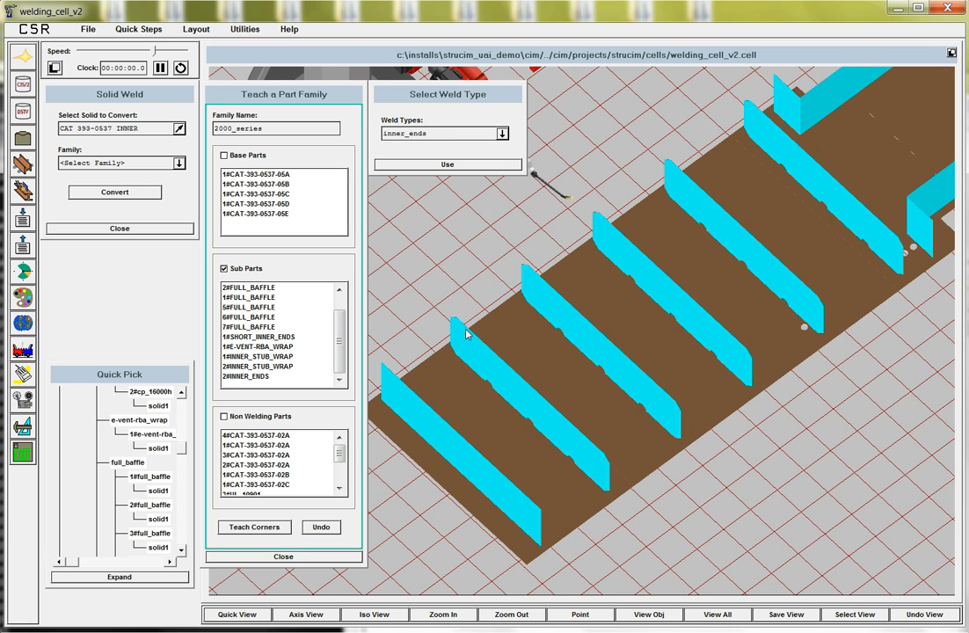
{"action": "left_click", "coordinate": [443, 166]}
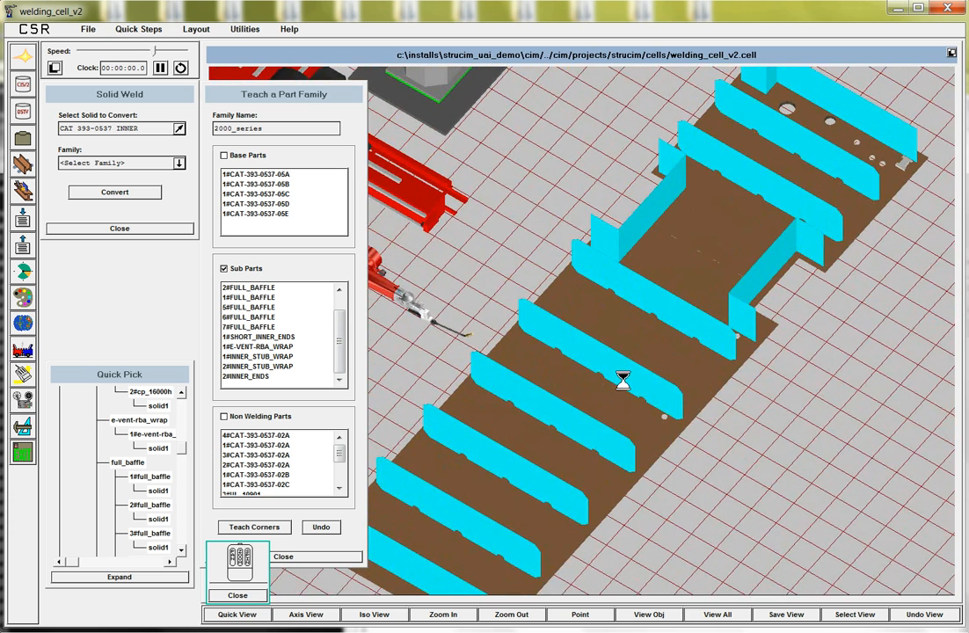
{"action": "left_click", "coordinate": [237, 595]}
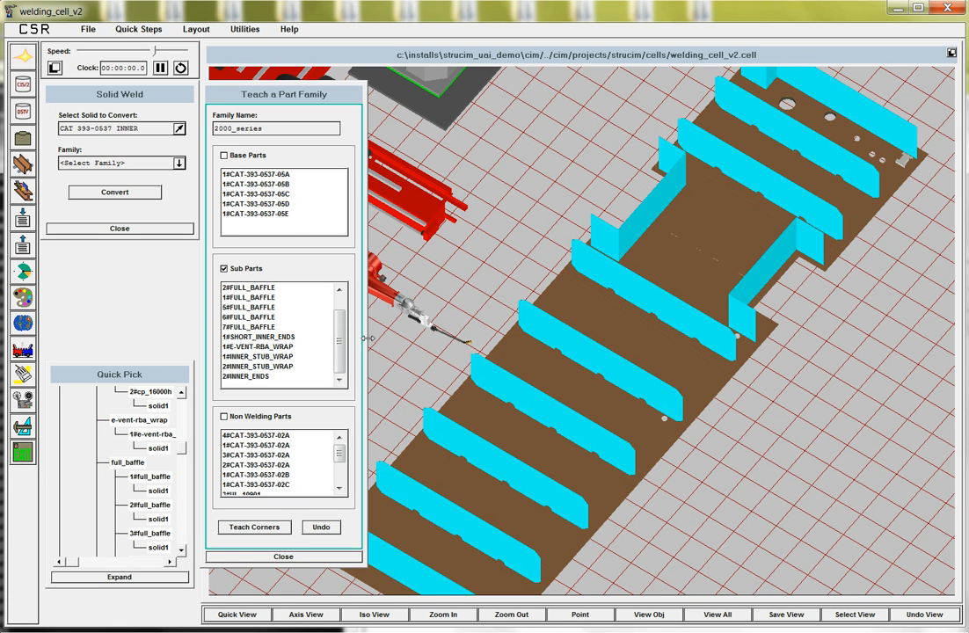
Review the part characteristics of base part 1#CAT-393-0537-05B.
{"action": "left_click", "coordinate": [257, 184]}
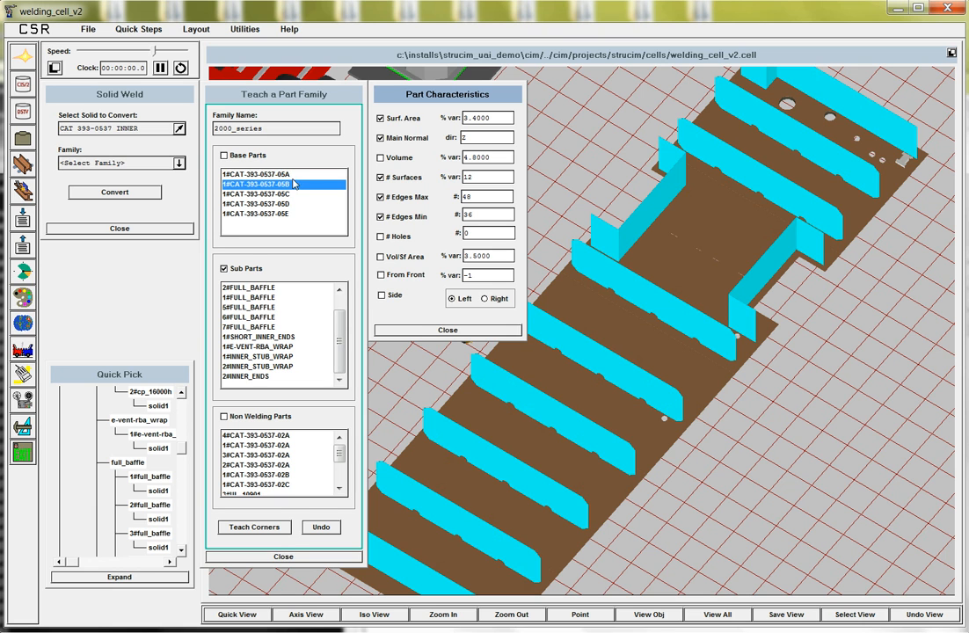
{"action": "left_click", "coordinate": [424, 332]}
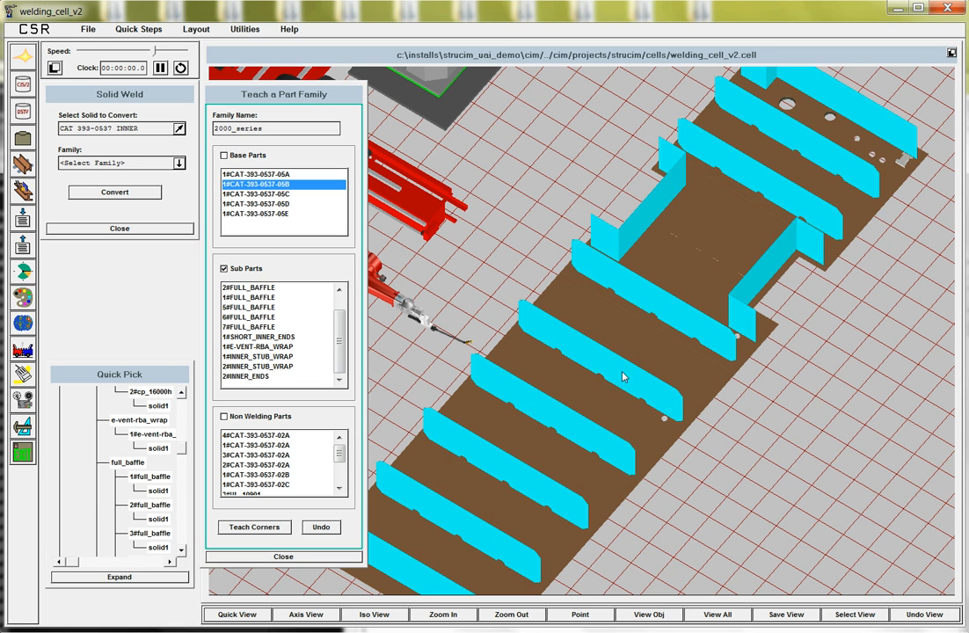
Inspect the weld lines around sub part 2#INNER_STUB_WRAP from several sides and confirm its weld selection.
{"action": "left_click", "coordinate": [342, 337]}
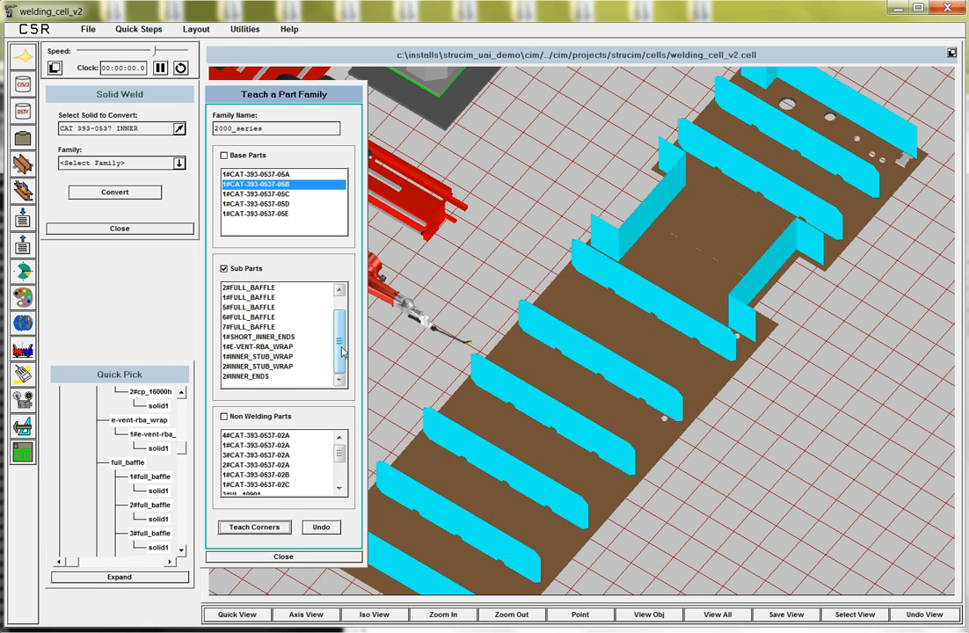
{"action": "left_click", "coordinate": [264, 365]}
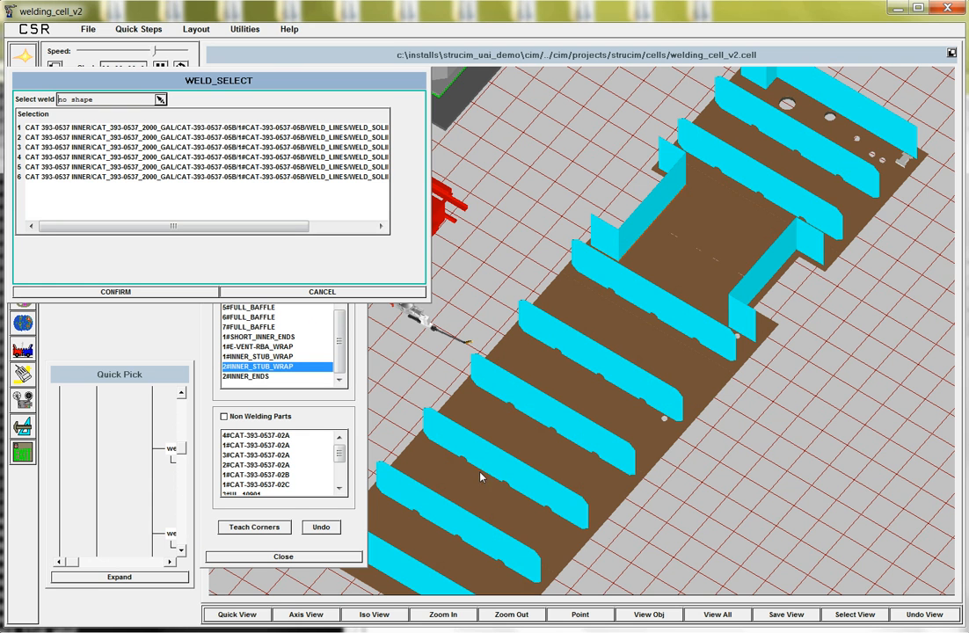
{"action": "left_click", "coordinate": [255, 613]}
{"action": "middle_click_drag", "start_coordinate": [647, 272], "coordinate": [614, 438]}
{"action": "left_click_drag", "start_coordinate": [629, 248], "coordinate": [628, 497]}
{"action": "middle_click_drag", "start_coordinate": [628, 497], "coordinate": [661, 405]}
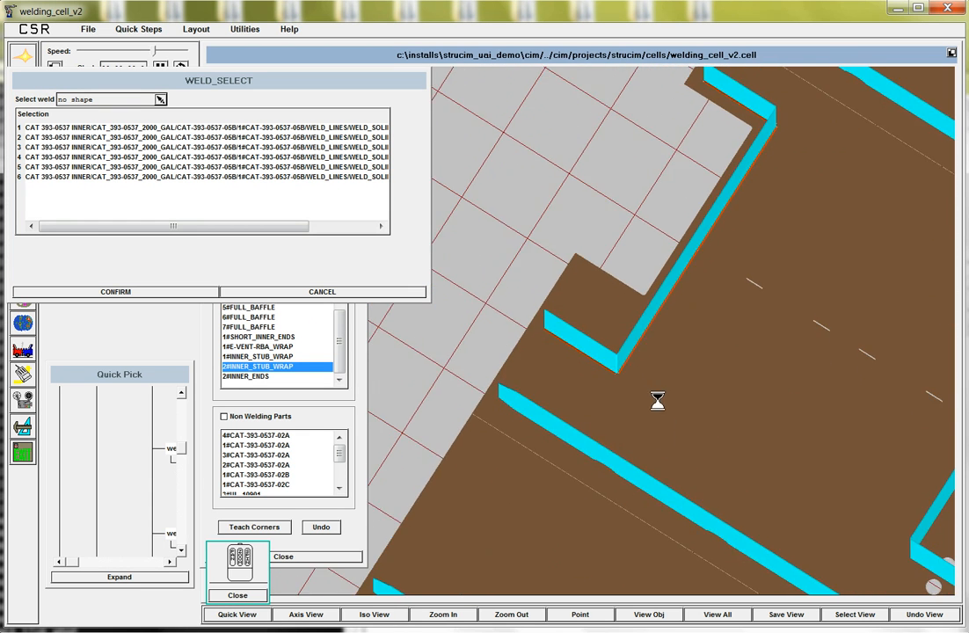
{"action": "left_click_drag", "start_coordinate": [660, 405], "coordinate": [673, 448]}
{"action": "middle_click_drag", "start_coordinate": [601, 400], "coordinate": [796, 375]}
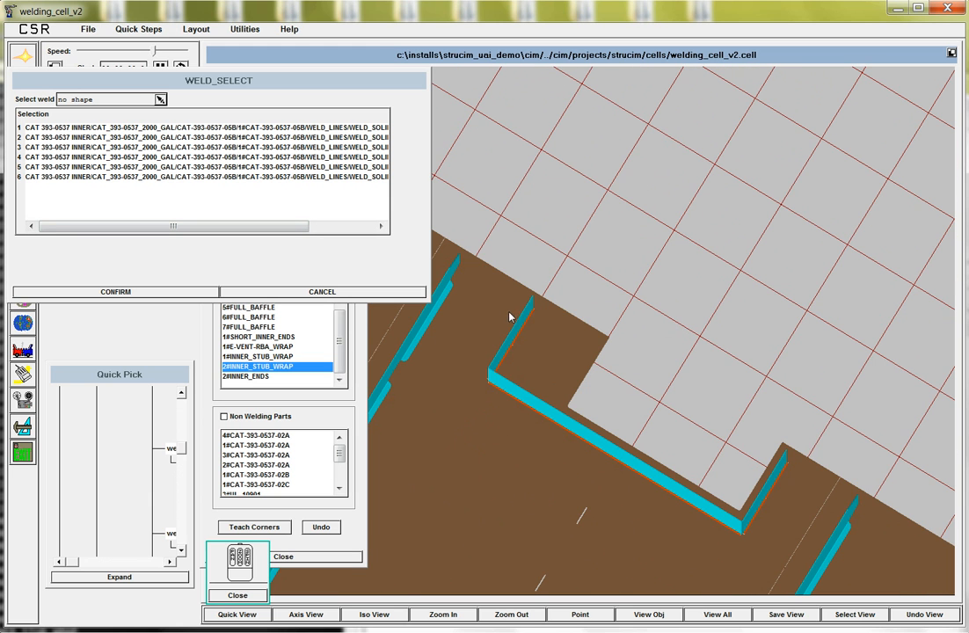
{"action": "middle_click_drag", "start_coordinate": [702, 430], "coordinate": [527, 482]}
{"action": "middle_click_drag", "start_coordinate": [658, 353], "coordinate": [571, 499]}
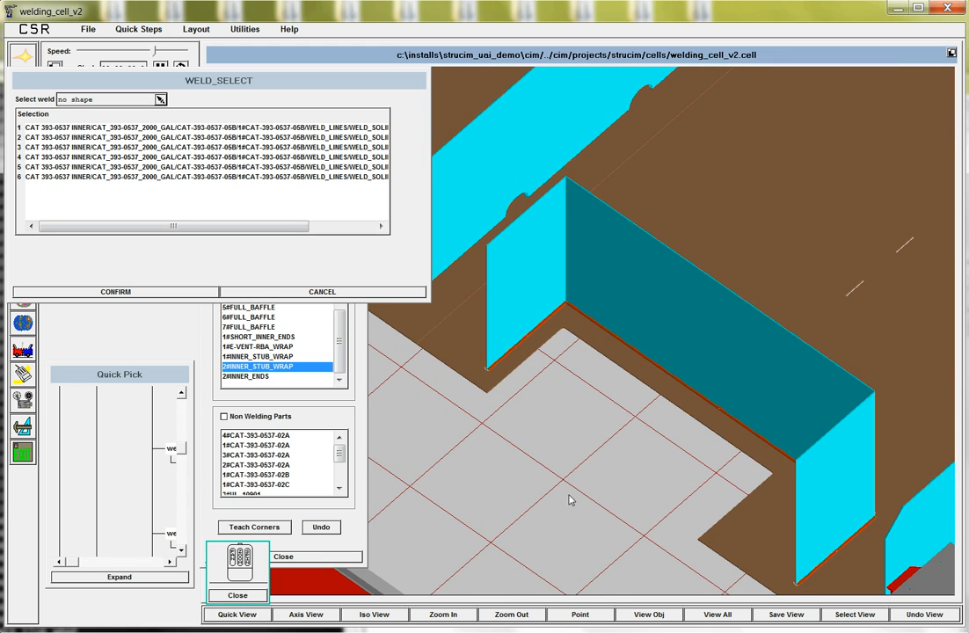
{"action": "middle_click_drag", "start_coordinate": [669, 388], "coordinate": [683, 368]}
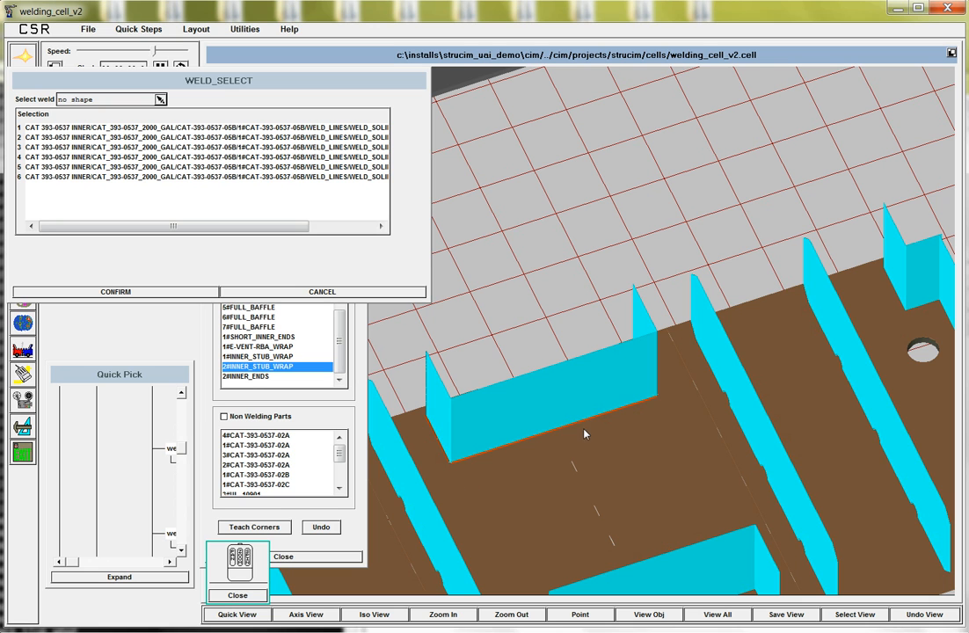
{"action": "left_click", "coordinate": [173, 288]}
Finish teaching the part family and choose 2000_series as the family for converting CAT 393-0537 INNER.
{"action": "left_click", "coordinate": [237, 614]}
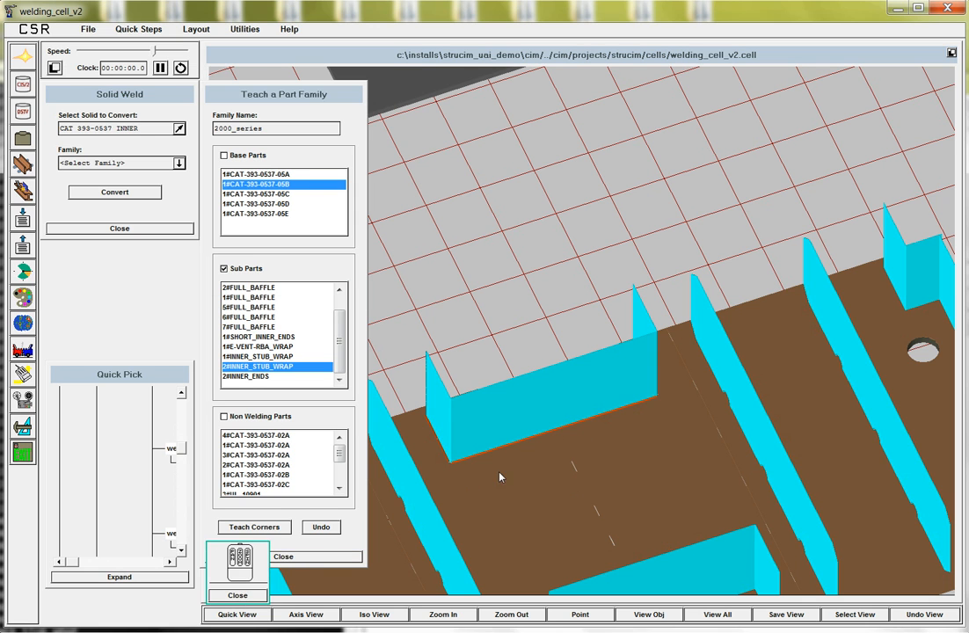
{"action": "middle_click_drag", "start_coordinate": [578, 384], "coordinate": [572, 304]}
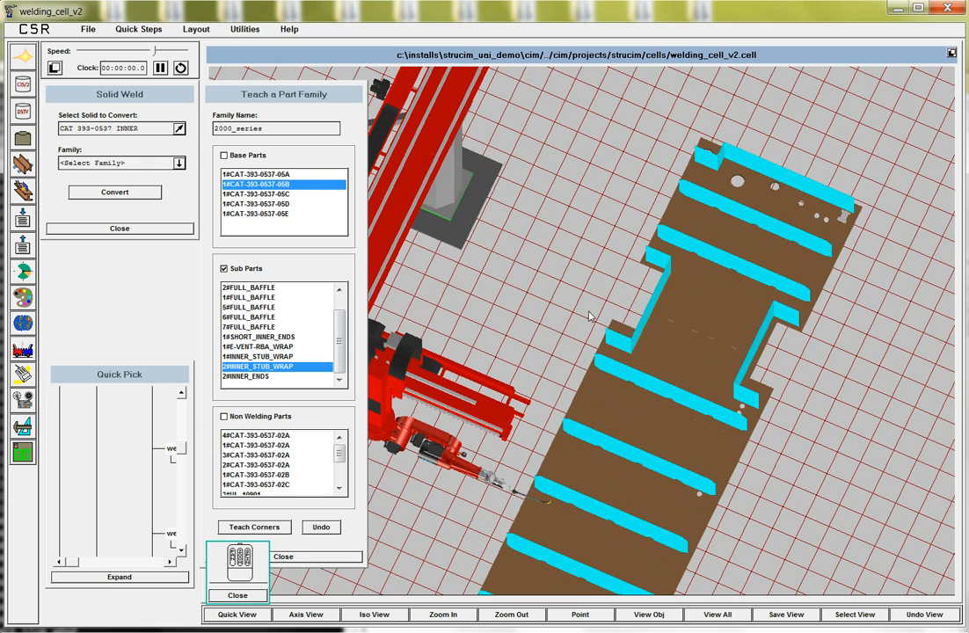
{"action": "middle_click_drag", "start_coordinate": [633, 337], "coordinate": [618, 251]}
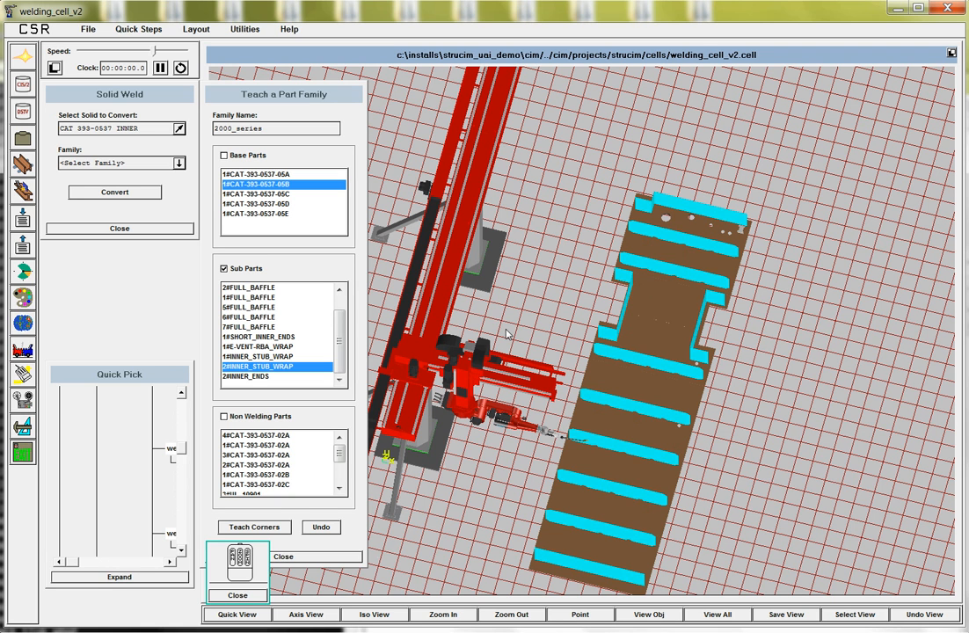
{"action": "left_click", "coordinate": [339, 559]}
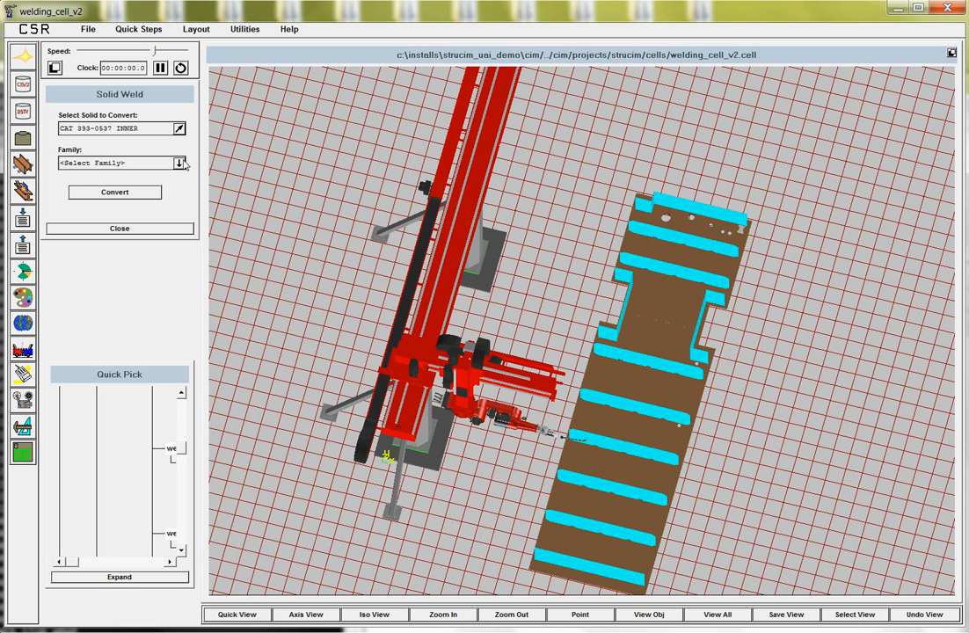
{"action": "left_click", "coordinate": [182, 163]}
{"action": "left_click", "coordinate": [114, 197]}
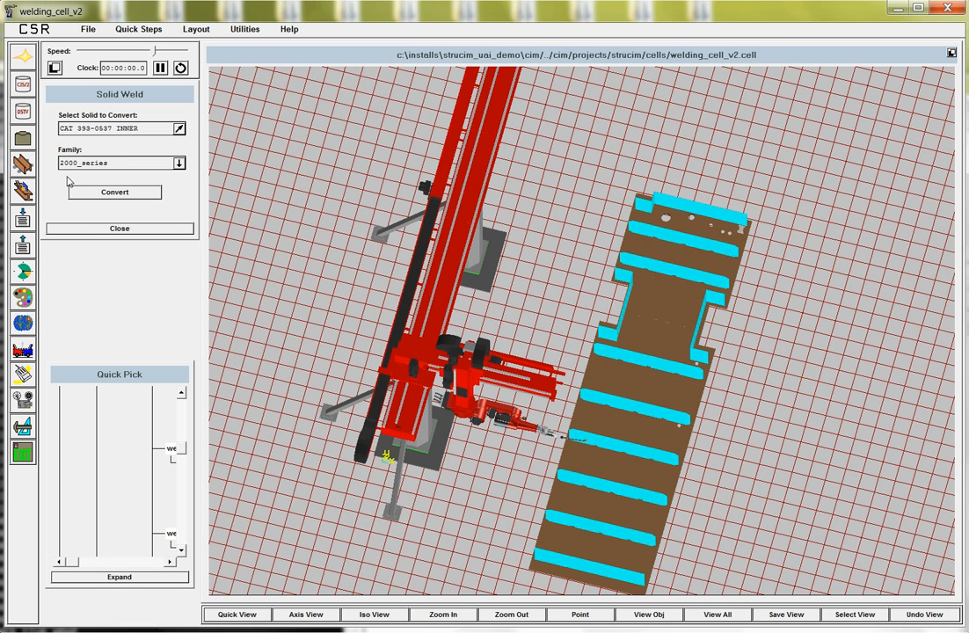